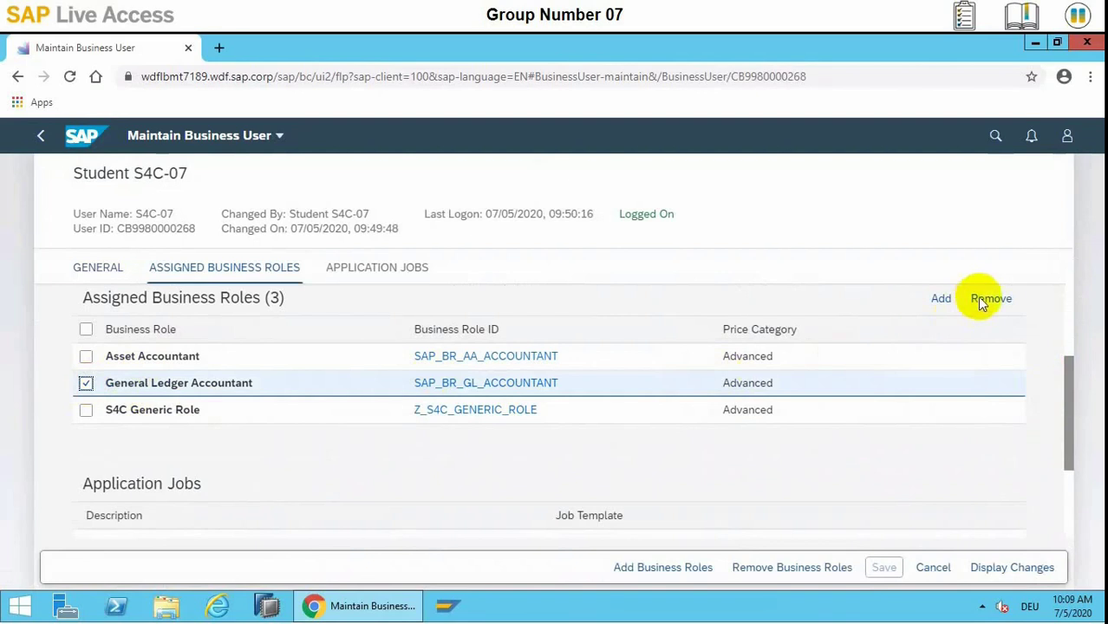
# Remove and save the General Ledger Accountant role, then sign out to the logon page
pyautogui.click(986, 298)
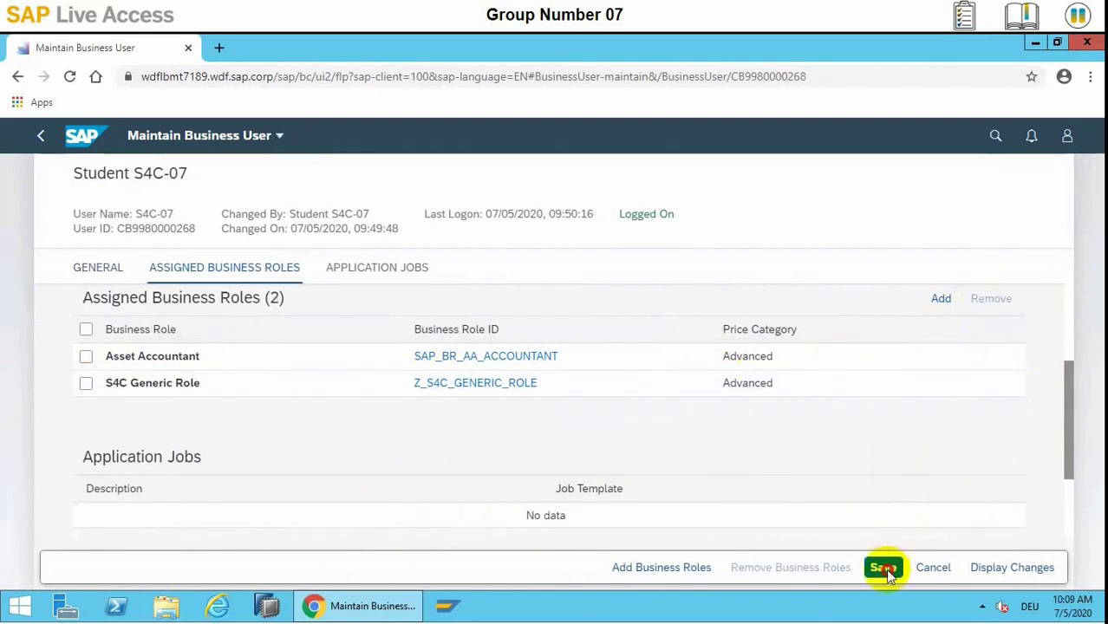
pyautogui.click(884, 569)
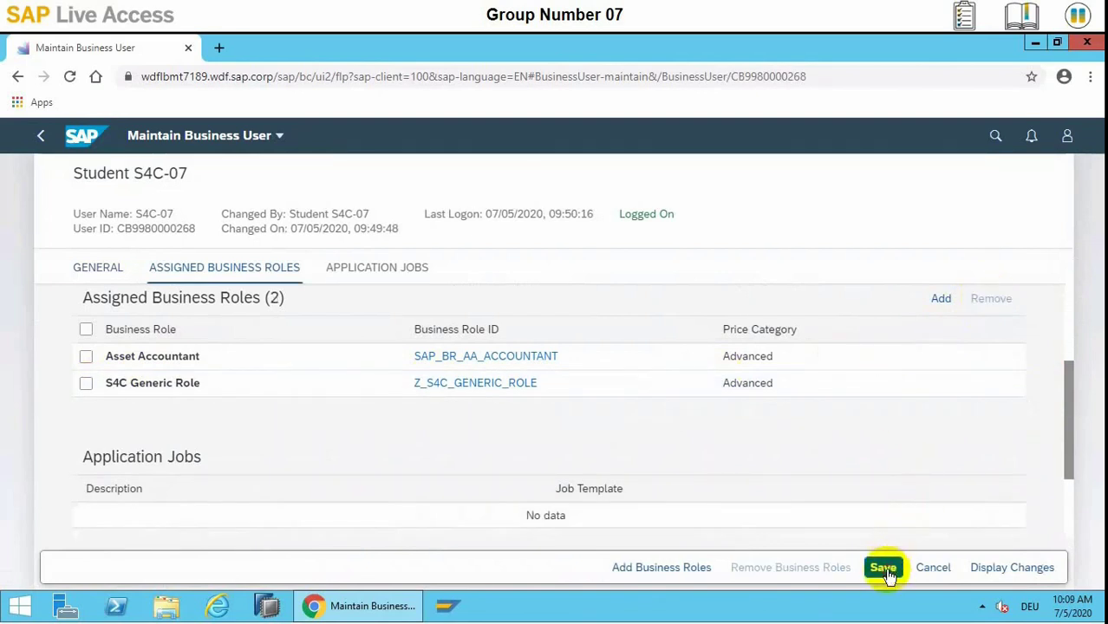
pyautogui.click(1068, 139)
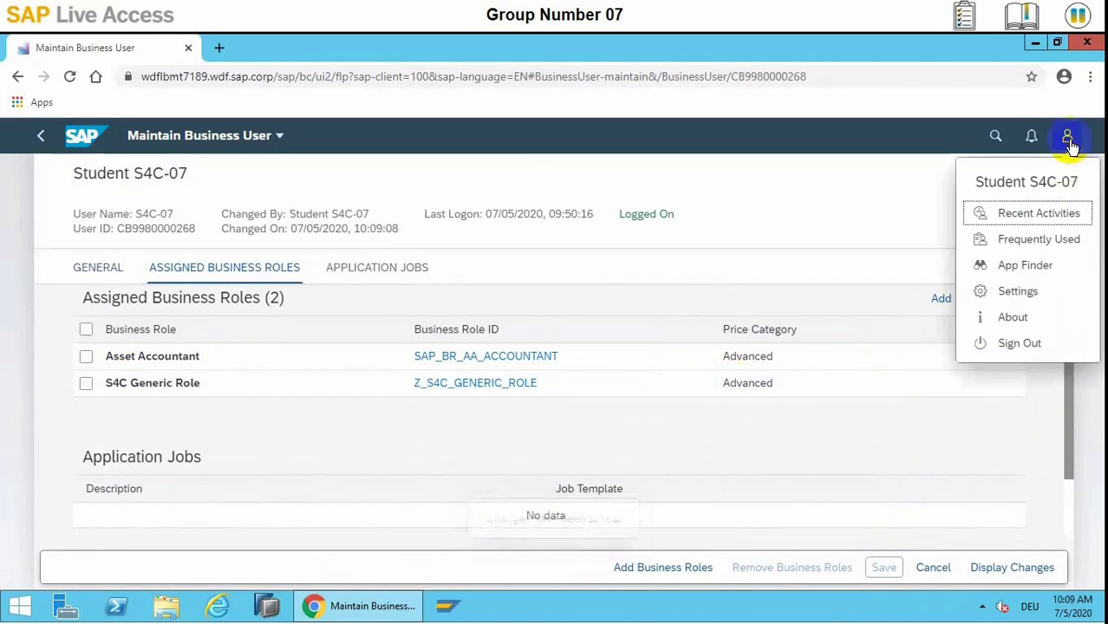
pyautogui.click(1021, 344)
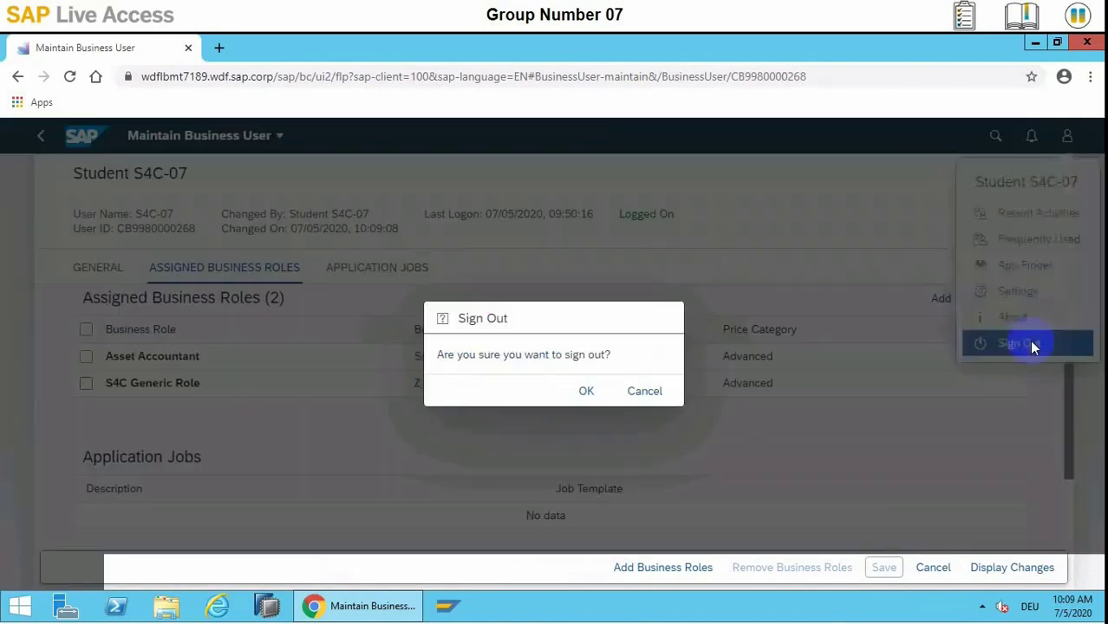
pyautogui.click(590, 392)
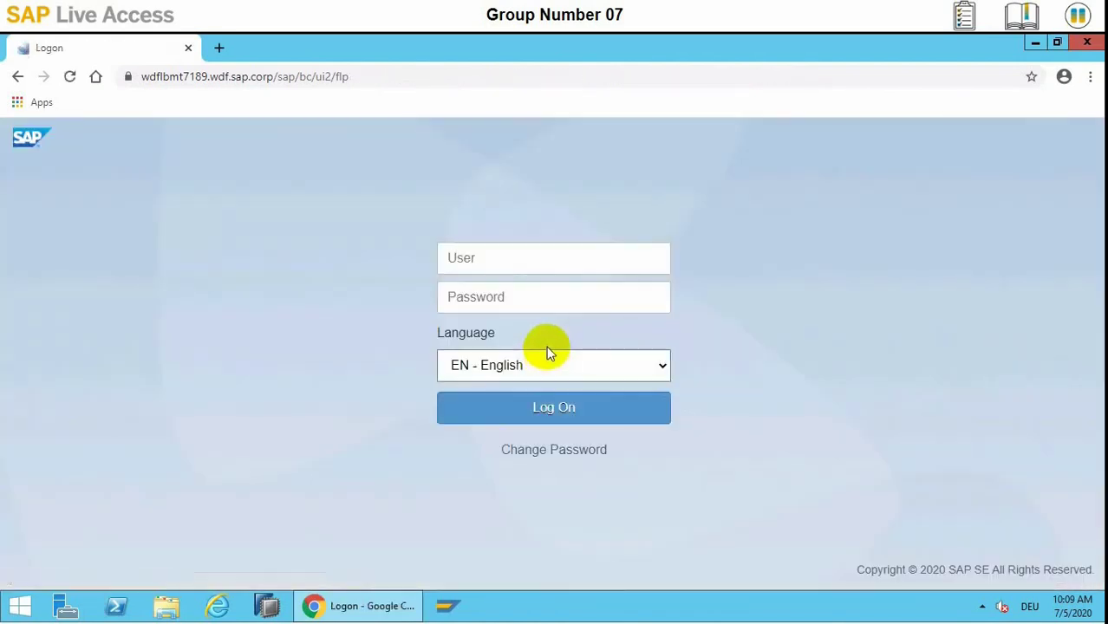
# Enter the user name and password and submit the logon
pyautogui.click(524, 264)
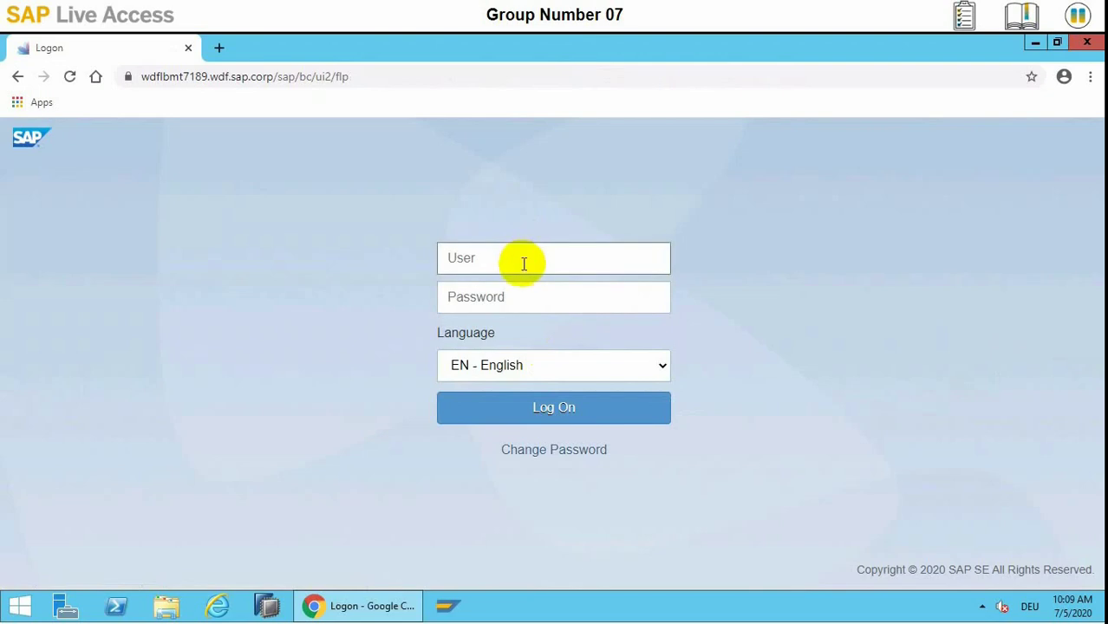
pyautogui.write('s4c-07')
pyautogui.press('Tab')
pyautogui.write('Welcome')
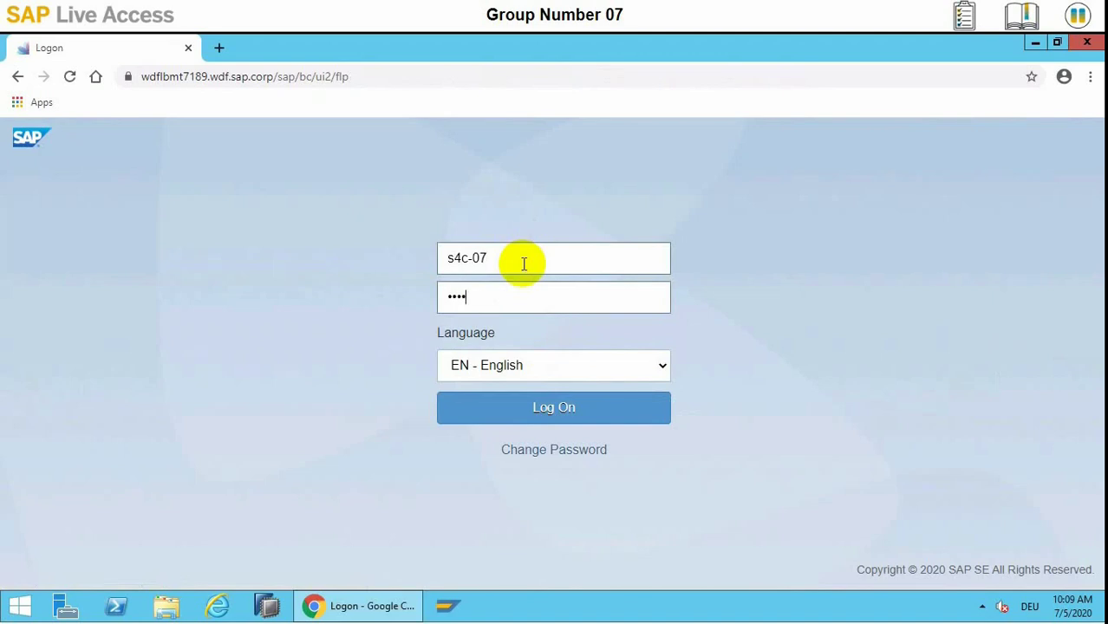
pyautogui.press('Return')
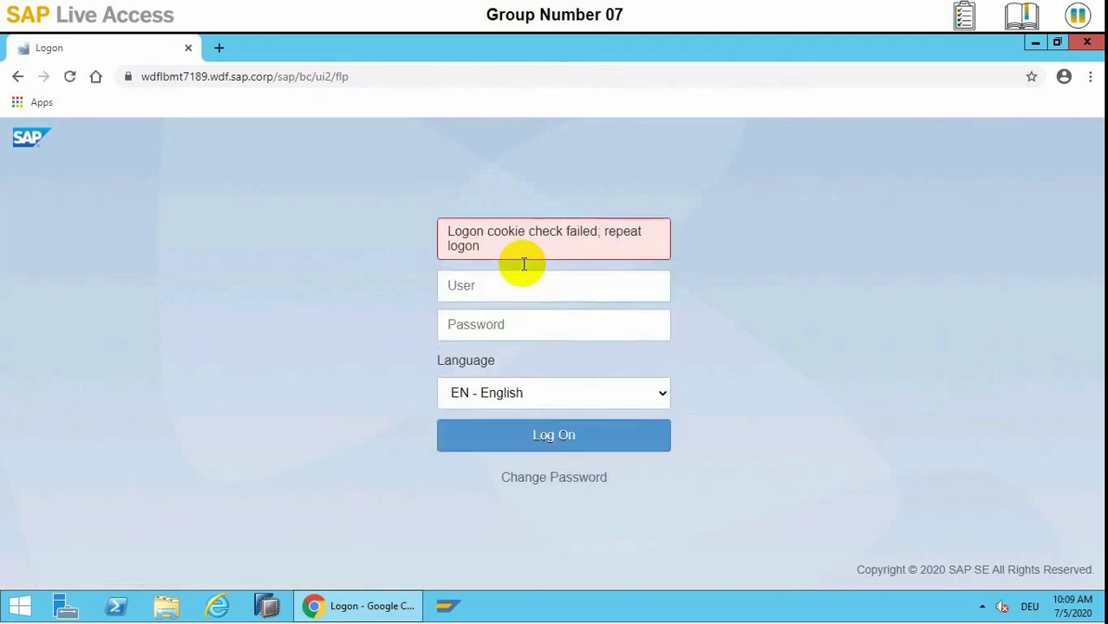
# After the logon cookie check fails, re-enter the user name and password to log on
pyautogui.click(559, 273)
pyautogui.click(556, 282)
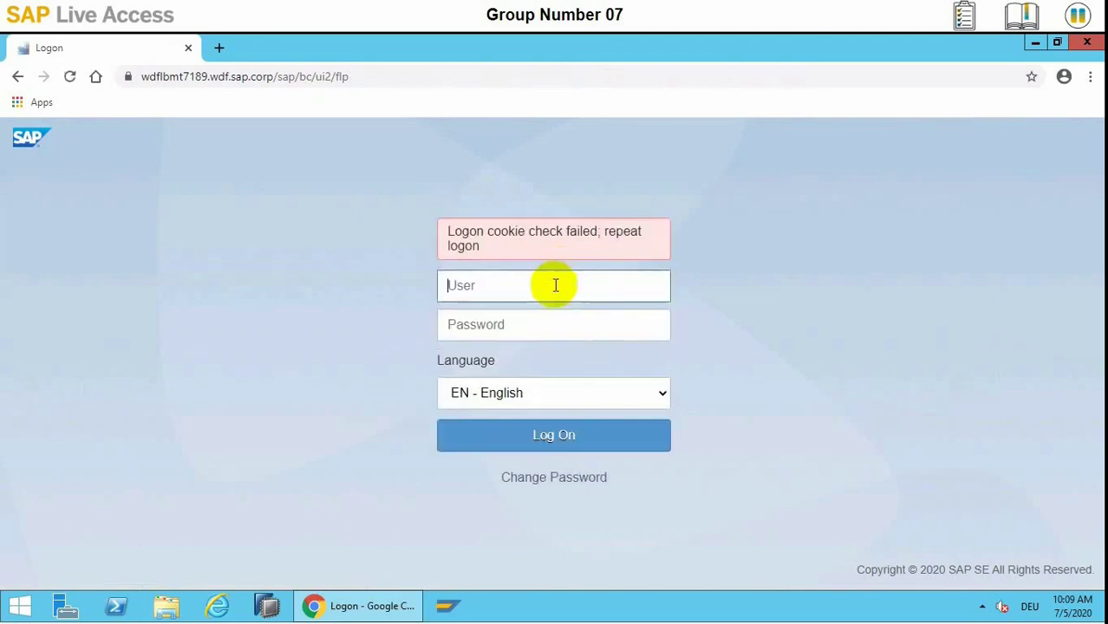
pyautogui.write('s4c-07')
pyautogui.press('Tab')
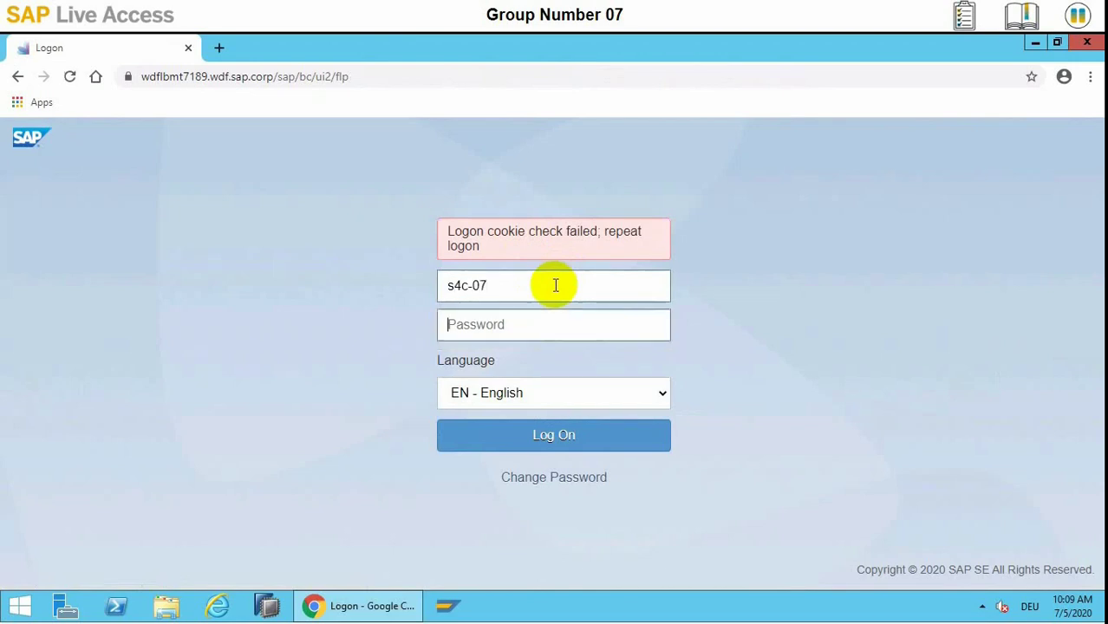
pyautogui.write('********')
pyautogui.press('Return')
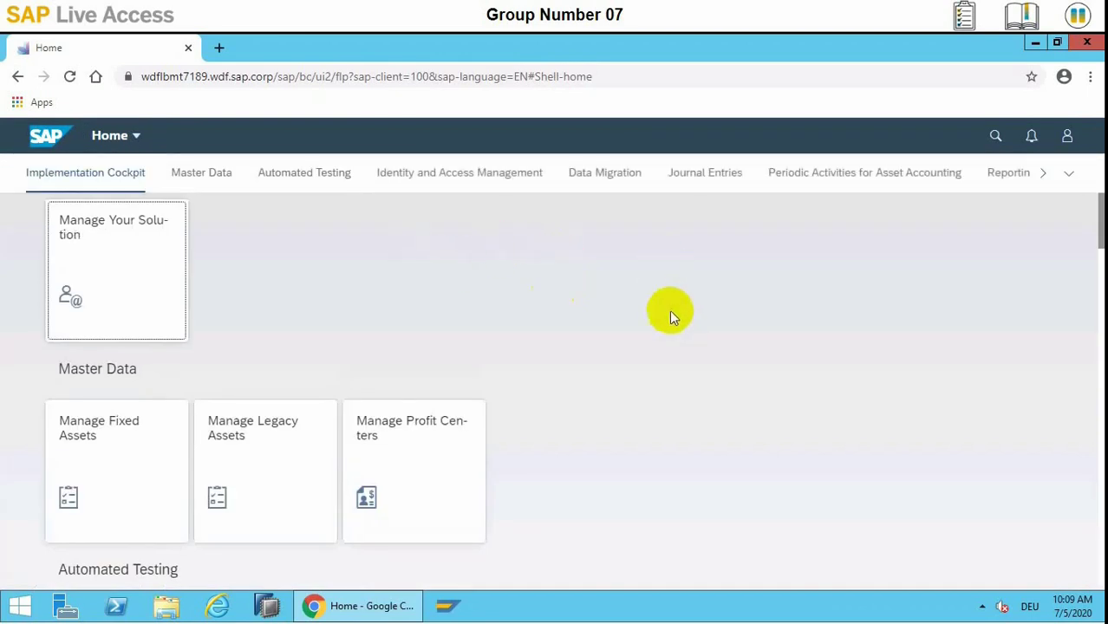
# Open the Manage Fixed Assets app from the Master Data section
pyautogui.click(1069, 177)
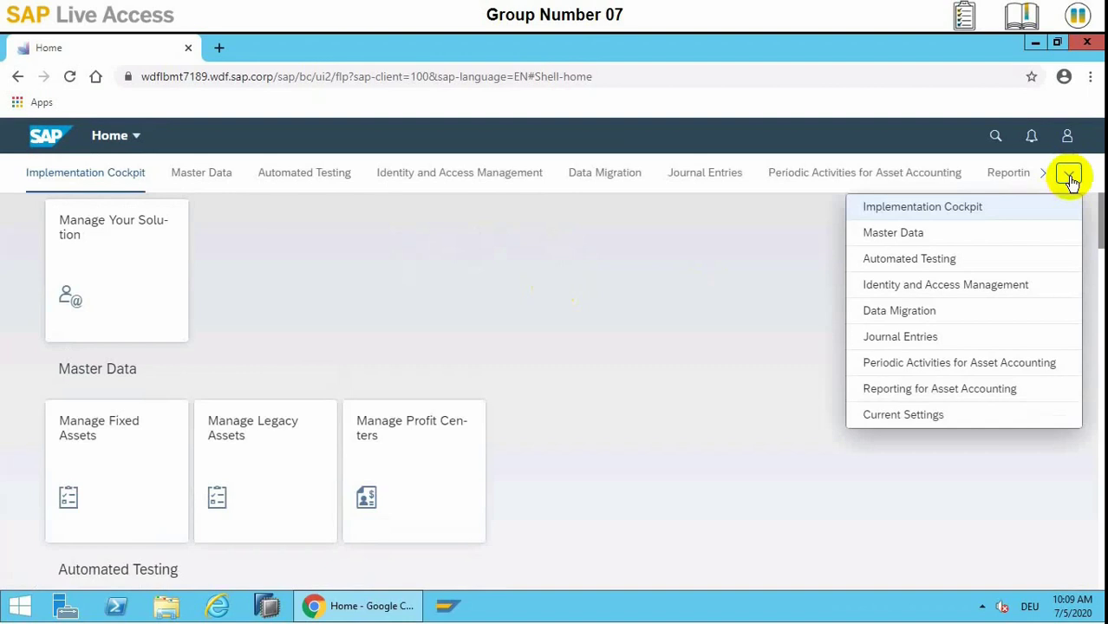
pyautogui.click(1011, 236)
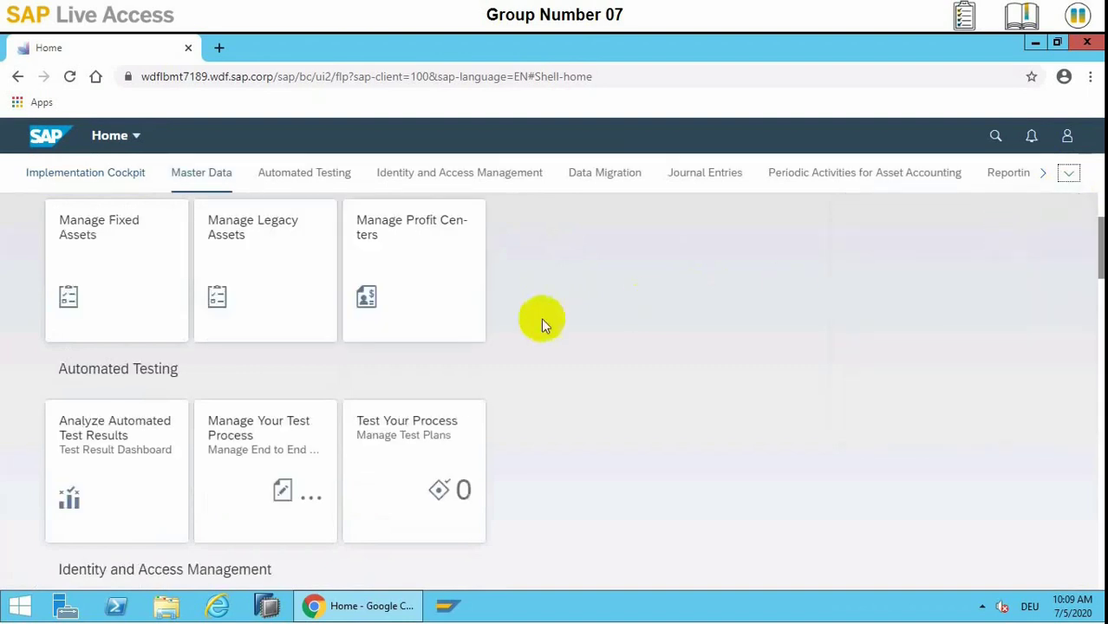
pyautogui.click(125, 244)
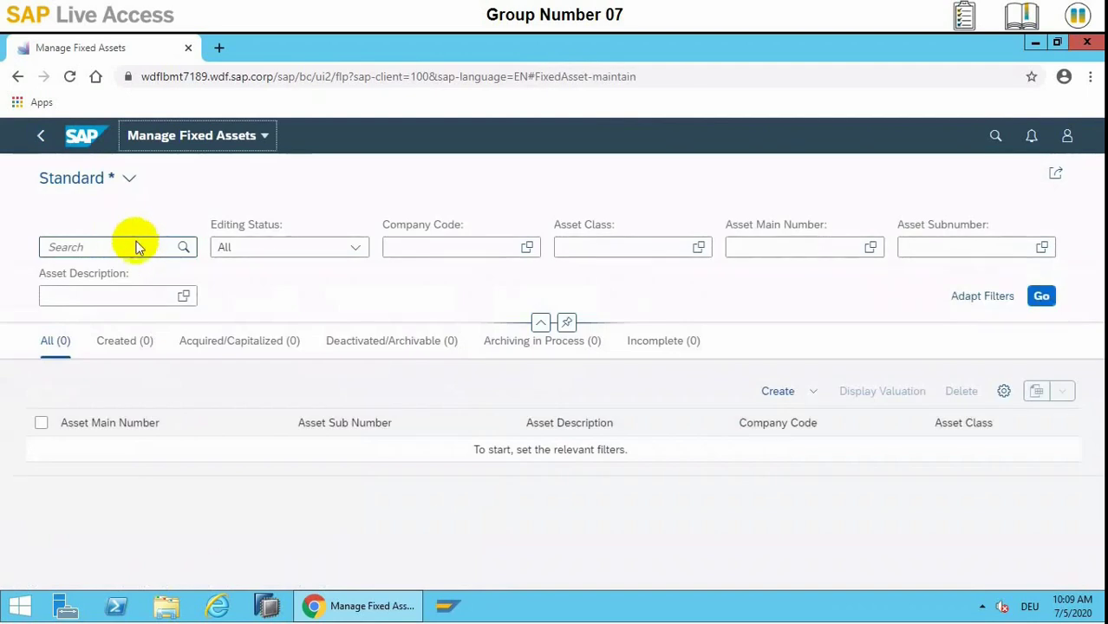
# Create a main asset in company code 1010 with asset class 1100 Buildings
pyautogui.click(819, 394)
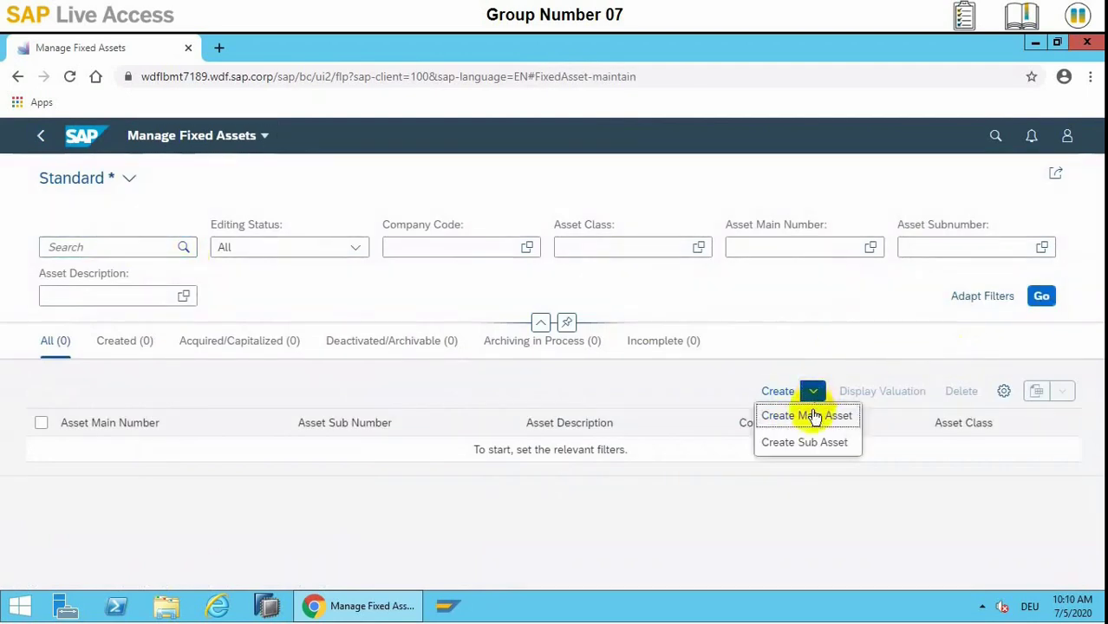
pyautogui.click(807, 416)
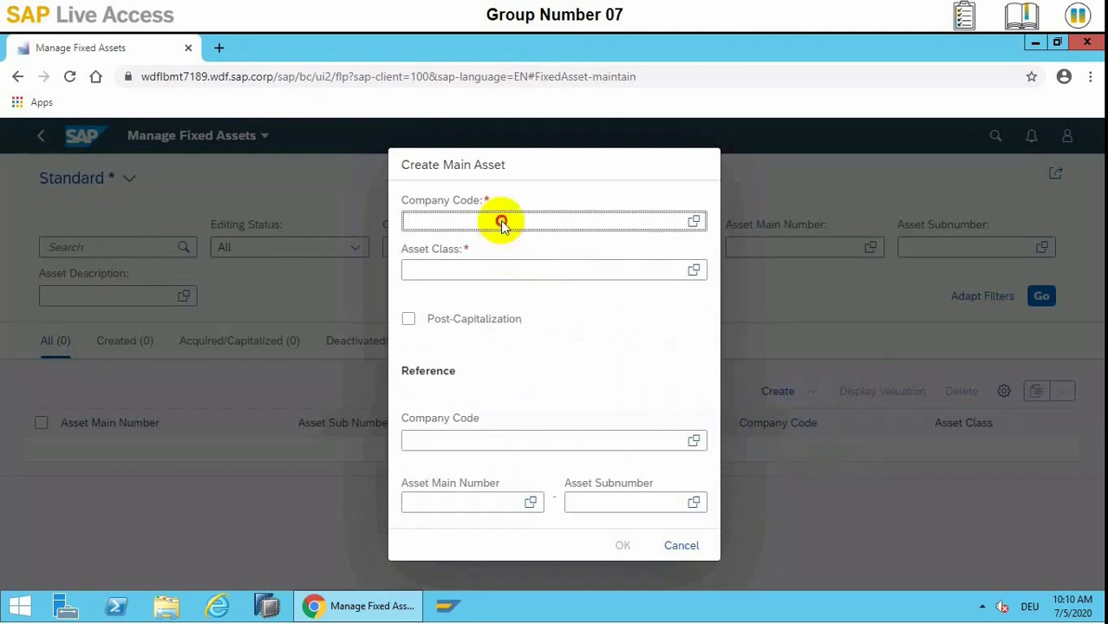
pyautogui.write('1010')
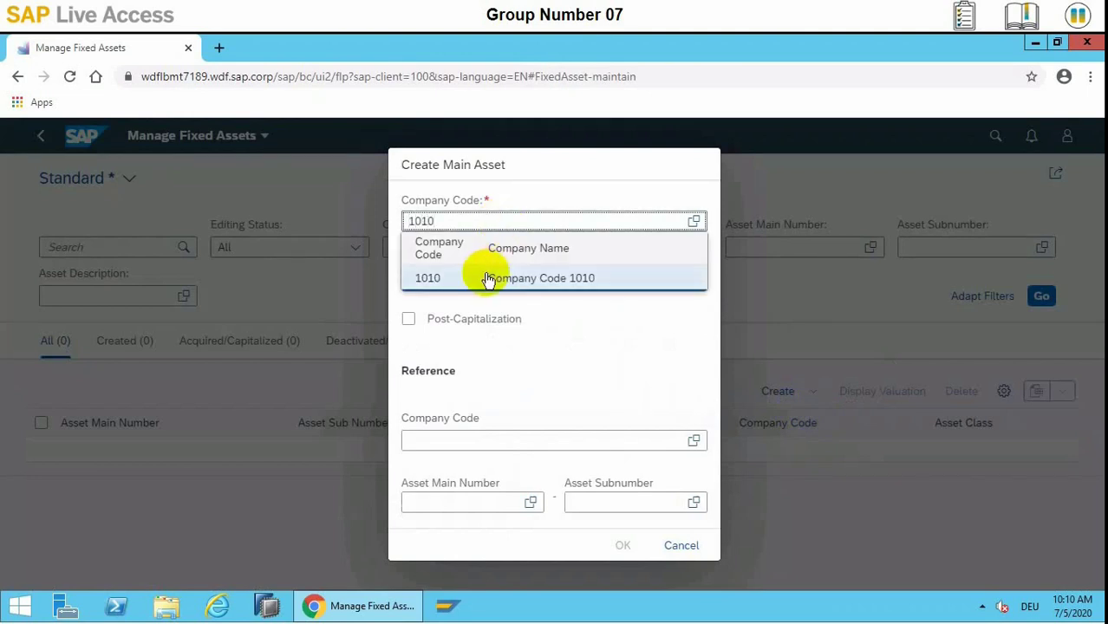
pyautogui.click(487, 276)
pyautogui.click(487, 273)
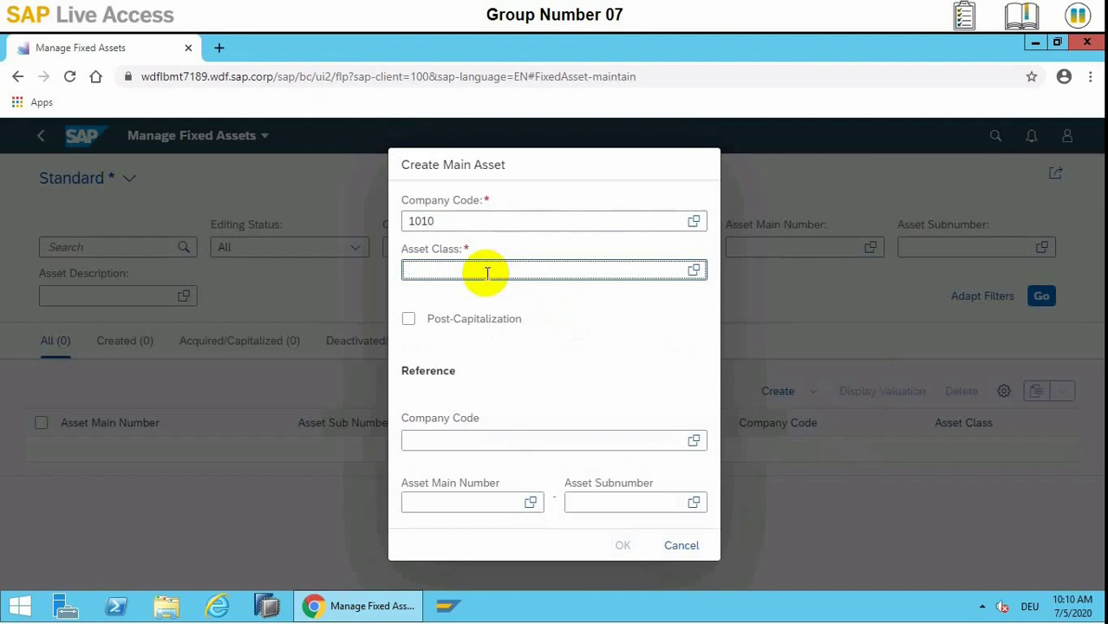
pyautogui.write('1100')
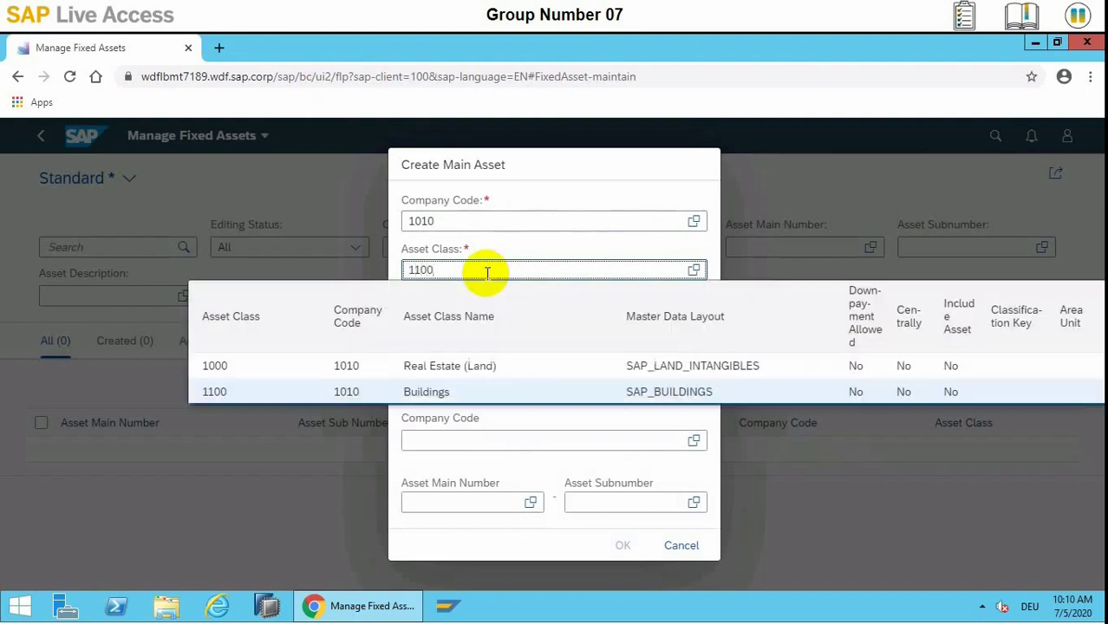
pyautogui.click(416, 391)
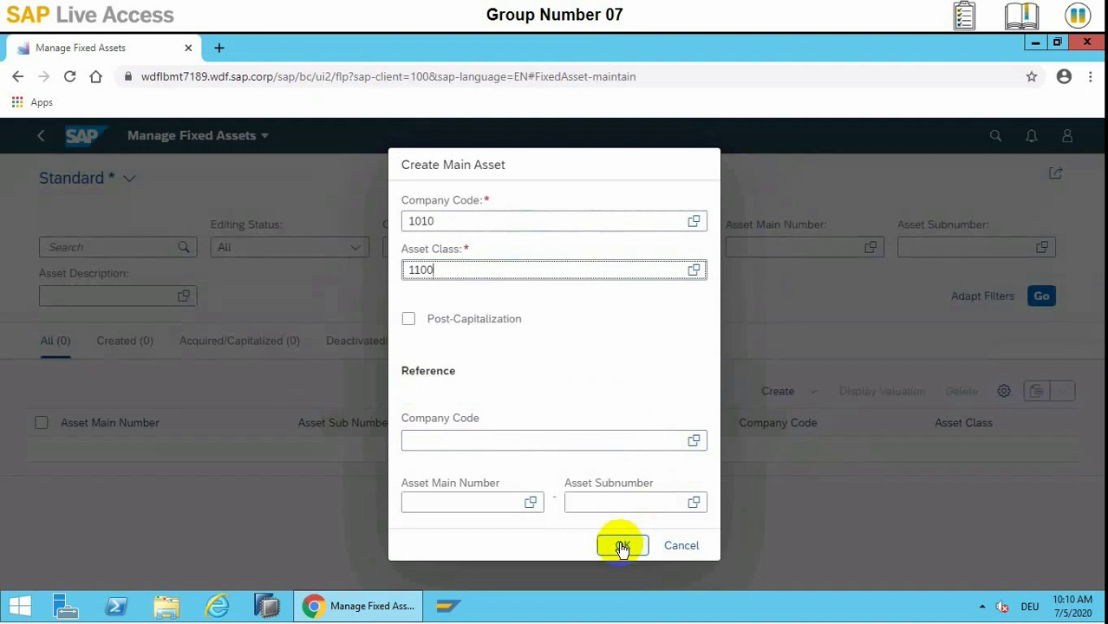
pyautogui.click(622, 545)
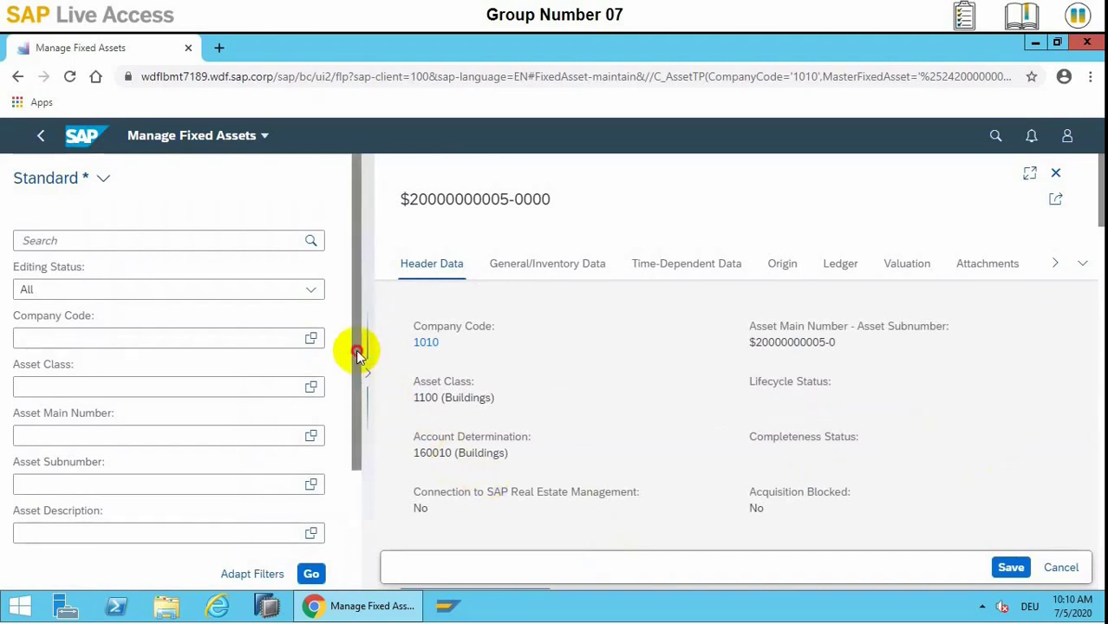
# Scroll the new draft asset down to its General/Inventory Data section
pyautogui.moveTo(359, 347); pyautogui.dragTo(358, 428)
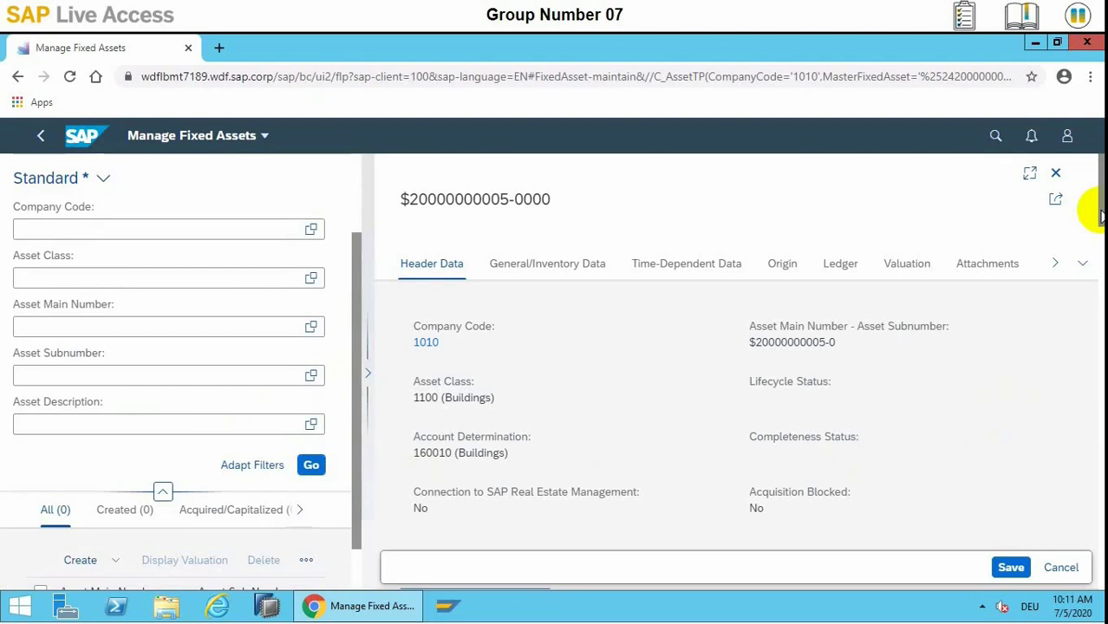
pyautogui.moveTo(1099, 215); pyautogui.dragTo(1098, 269)
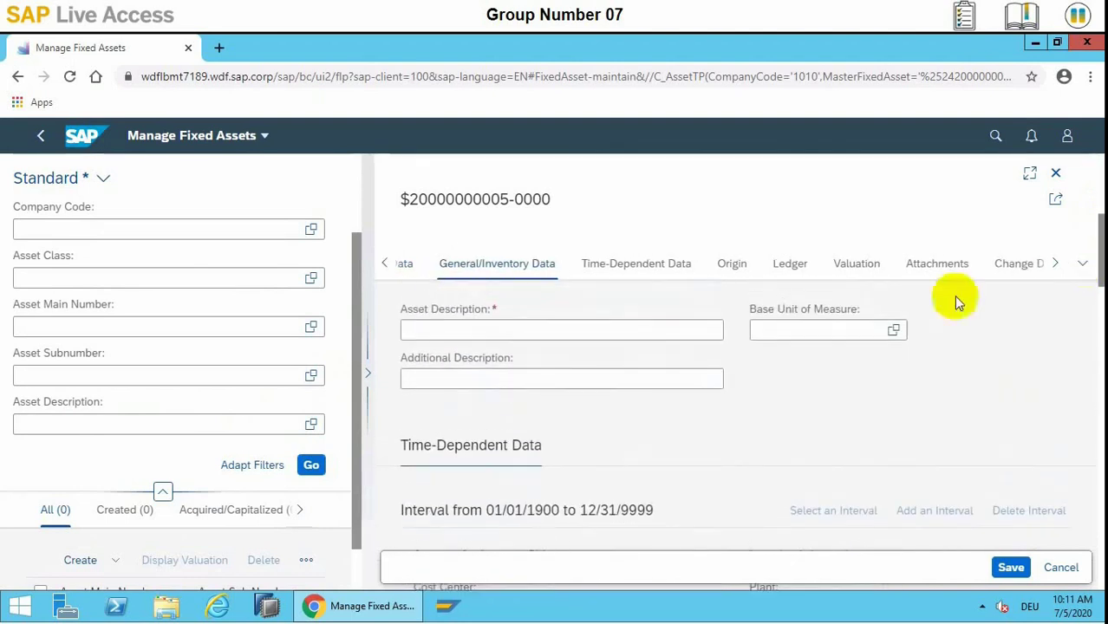
# Enter the asset description 'Office building Hamburg 07' and go to the Cost Center field
pyautogui.click(673, 332)
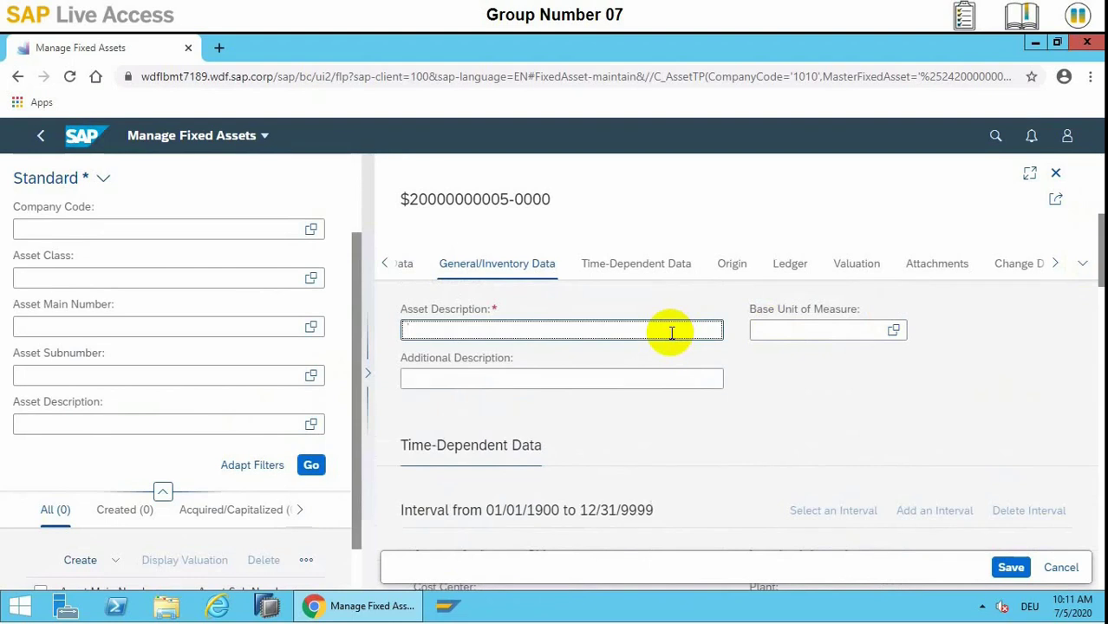
pyautogui.write('Office building Hamburge')
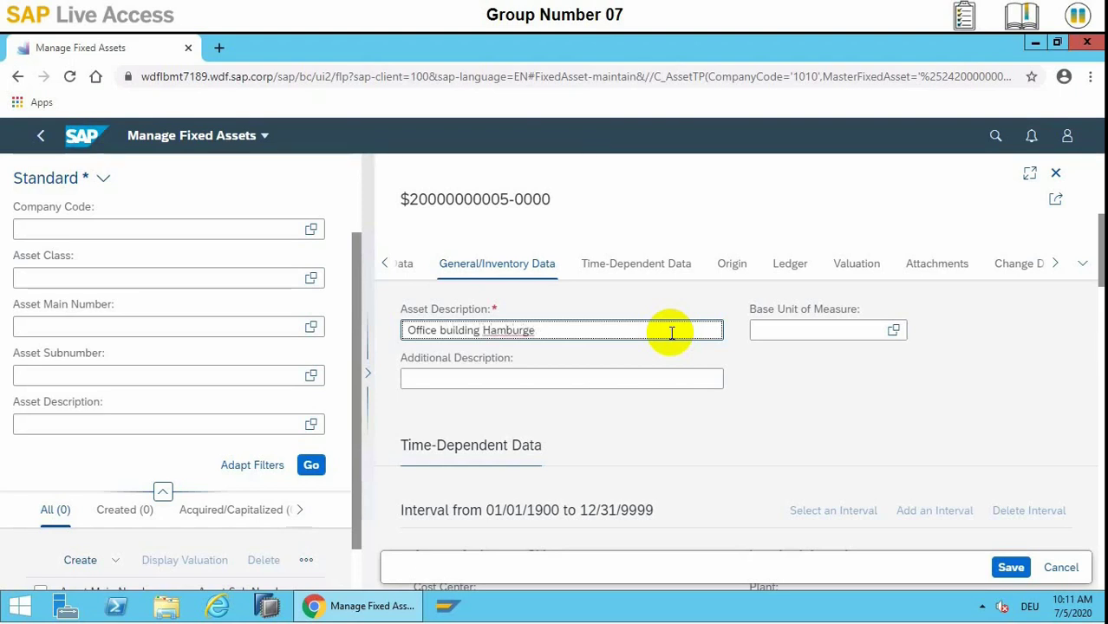
pyautogui.press('BackSpace')
pyautogui.write('07')
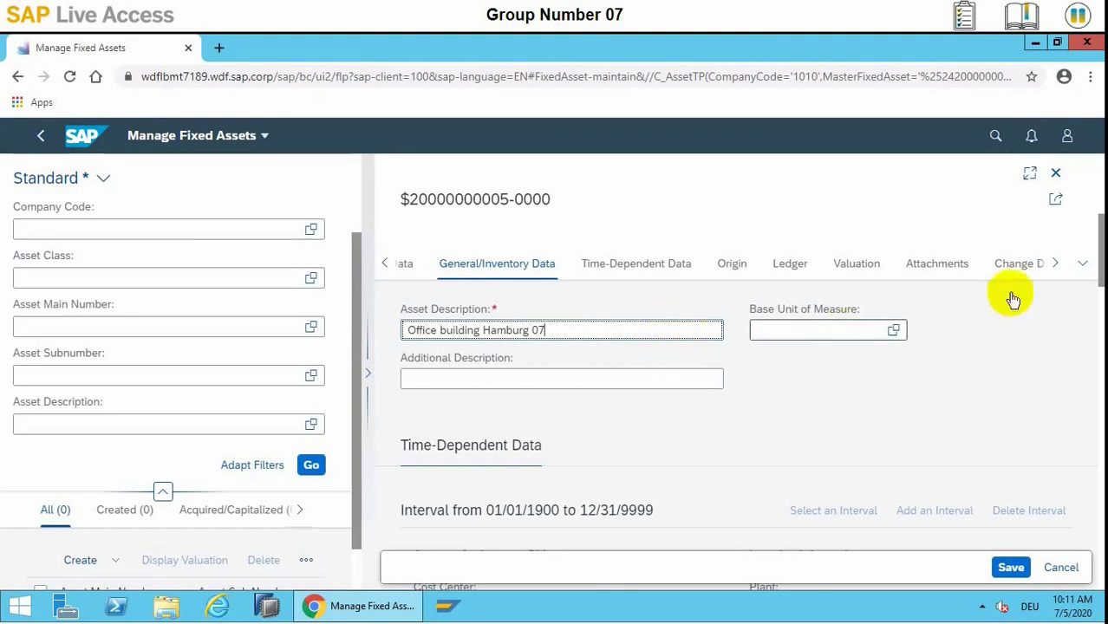
pyautogui.moveTo(1098, 236); pyautogui.dragTo(1094, 271)
pyautogui.click(483, 423)
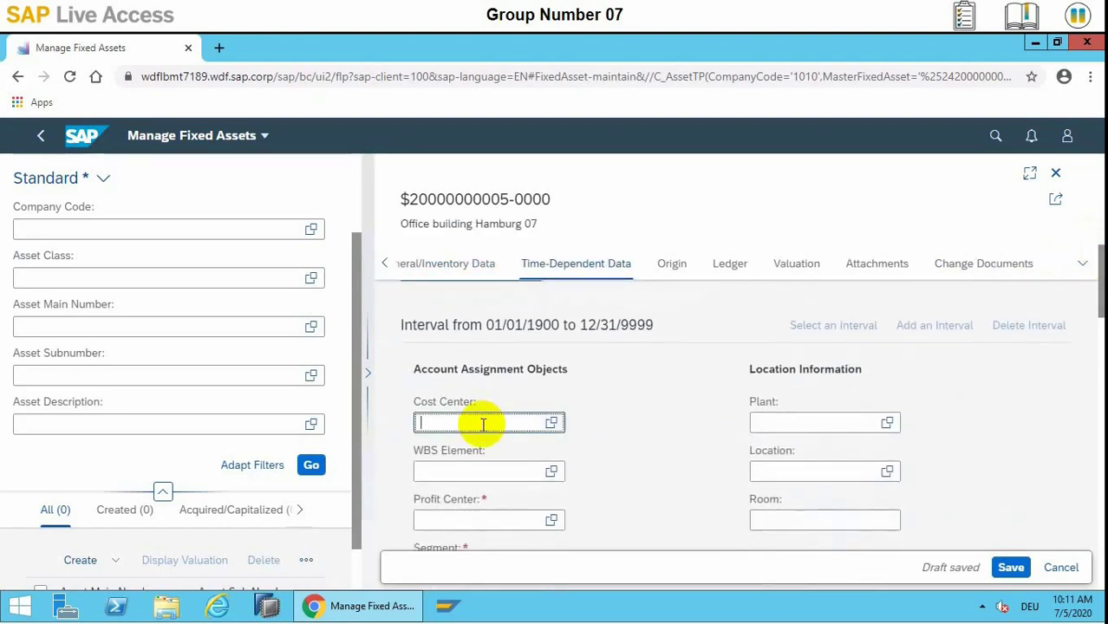
# Assign cost center 10101750 (Build. & Maint (DE)) so profit center YB600 is derived
pyautogui.write('1010')
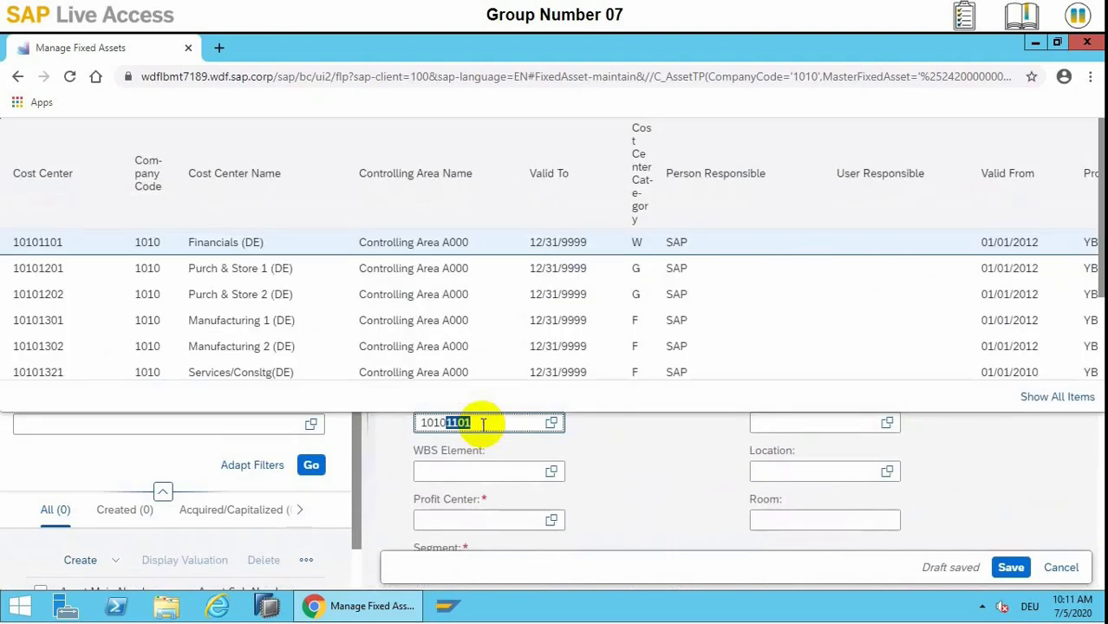
pyautogui.write('1')
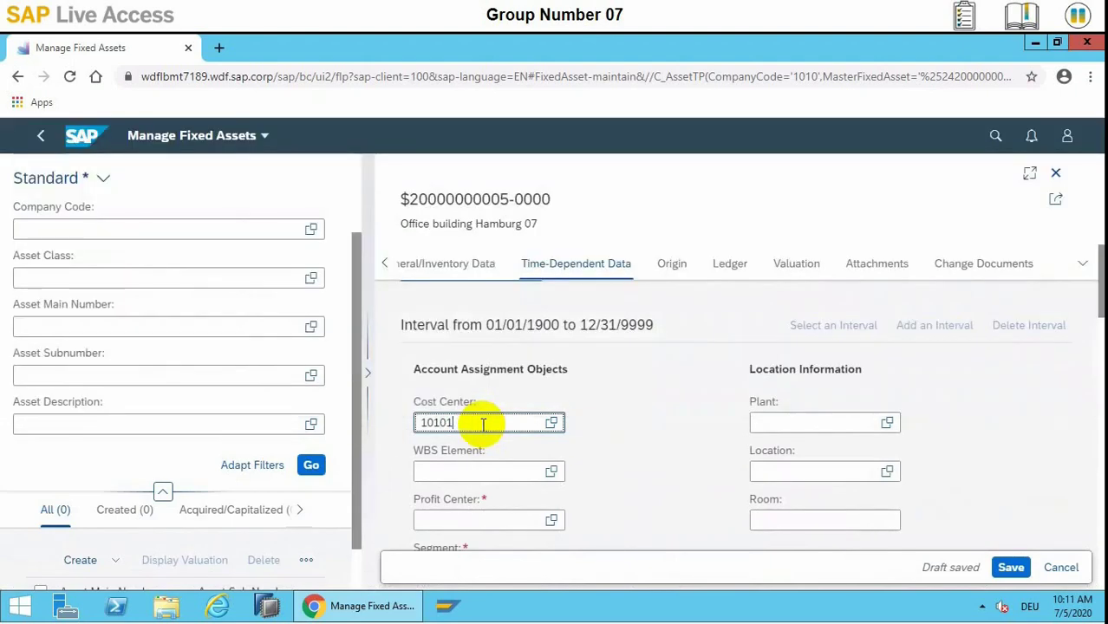
pyautogui.write('750')
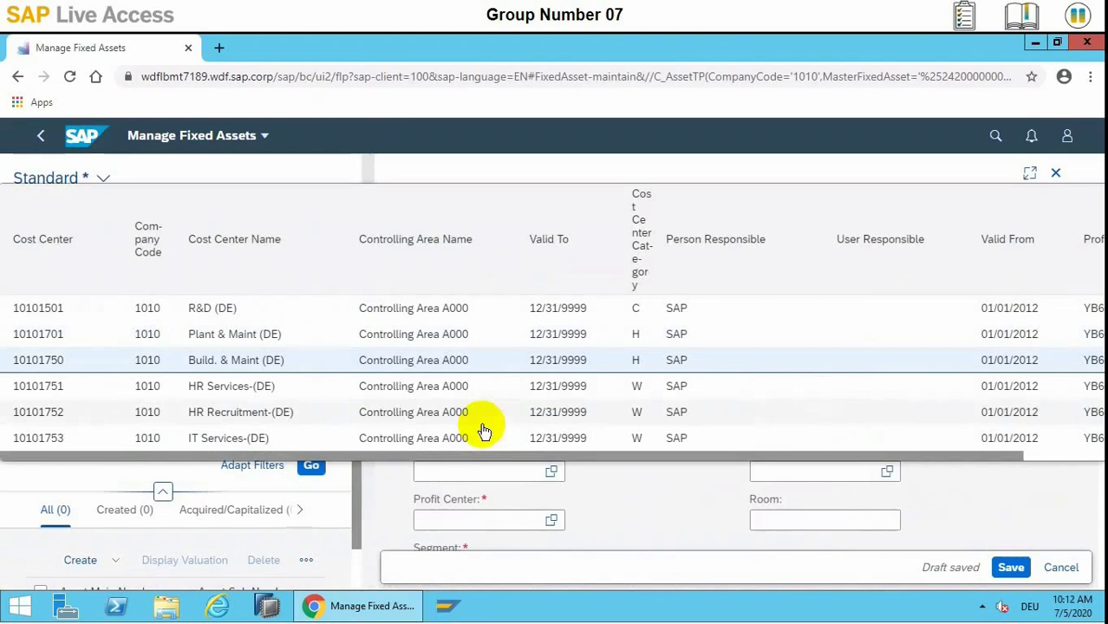
pyautogui.click(90, 360)
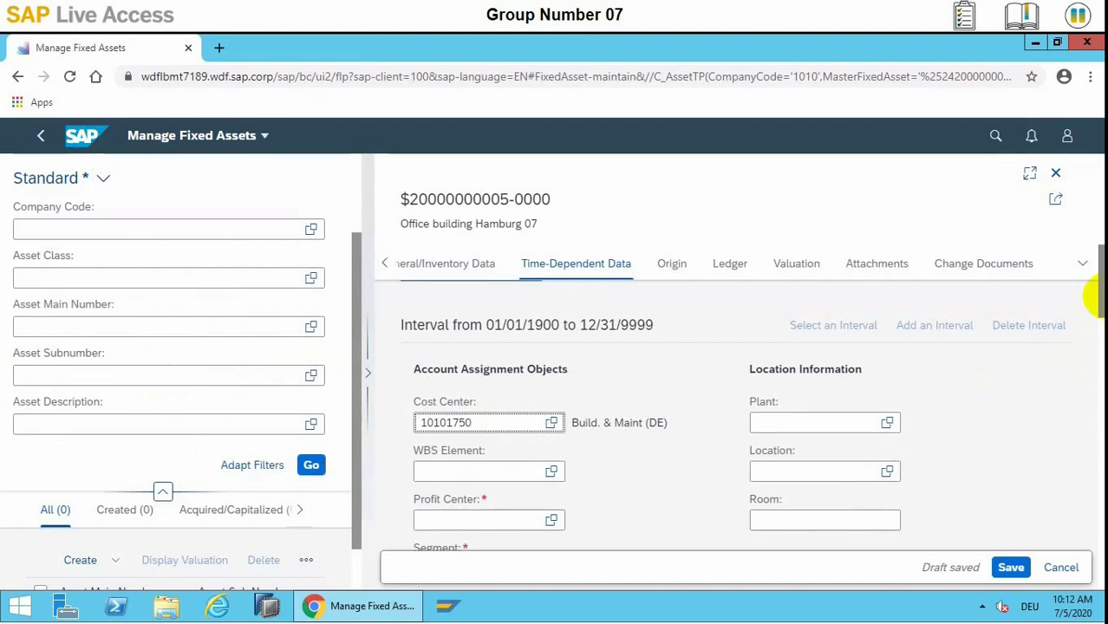
pyautogui.click(495, 474)
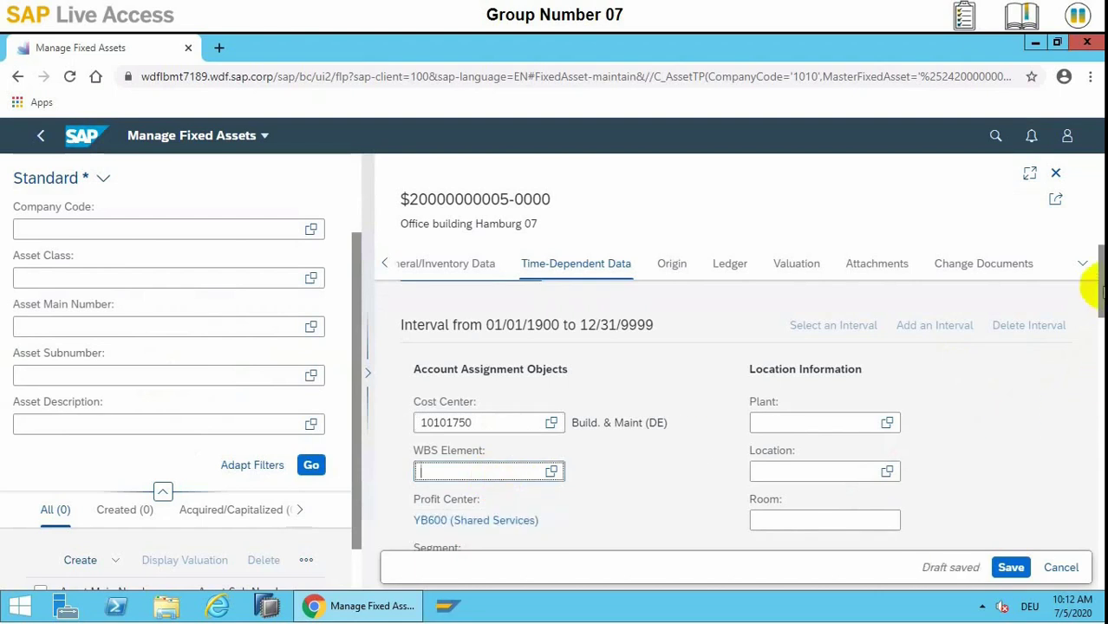
# Switch the browser to full screen and check profit center YB600 and segment 1000_C
pyautogui.moveTo(1094, 286); pyautogui.dragTo(1099, 425)
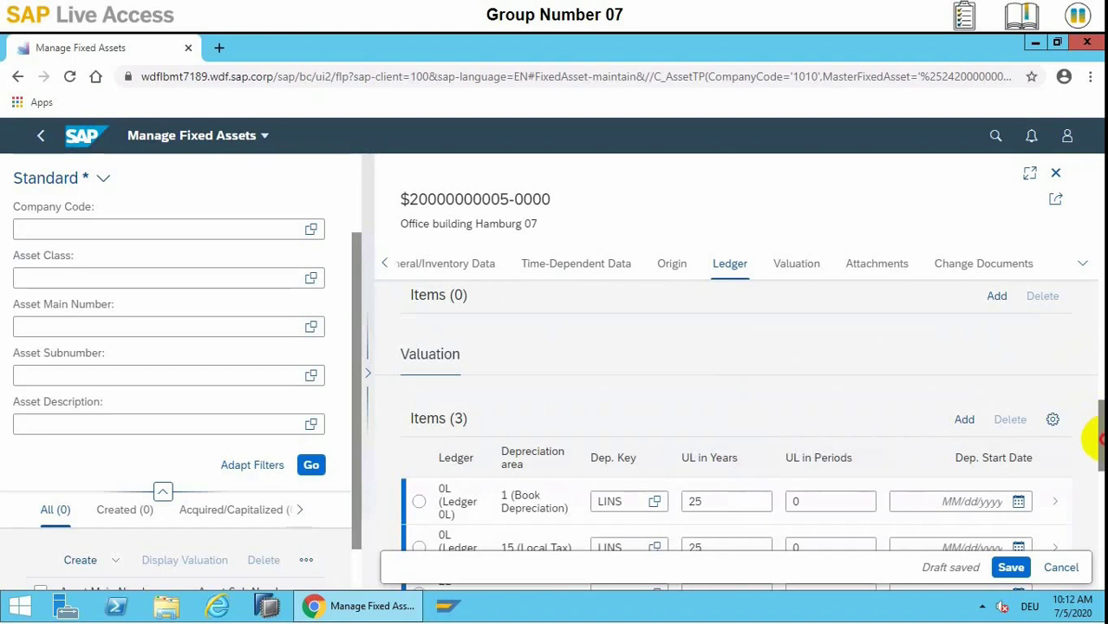
pyautogui.moveTo(1095, 421); pyautogui.dragTo(1099, 311)
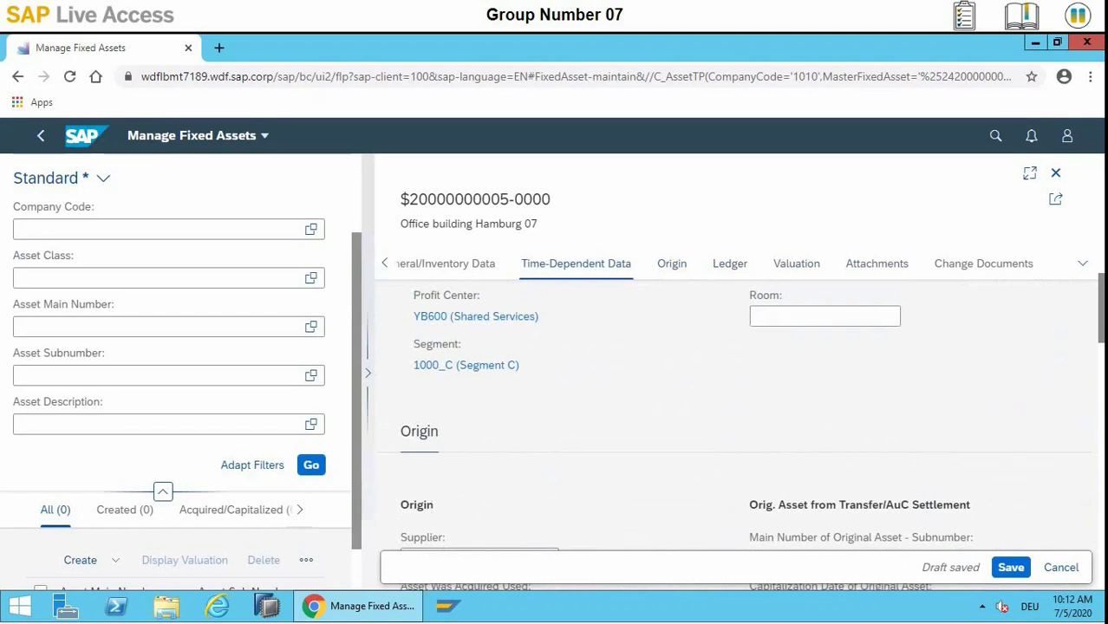
pyautogui.click(1089, 77)
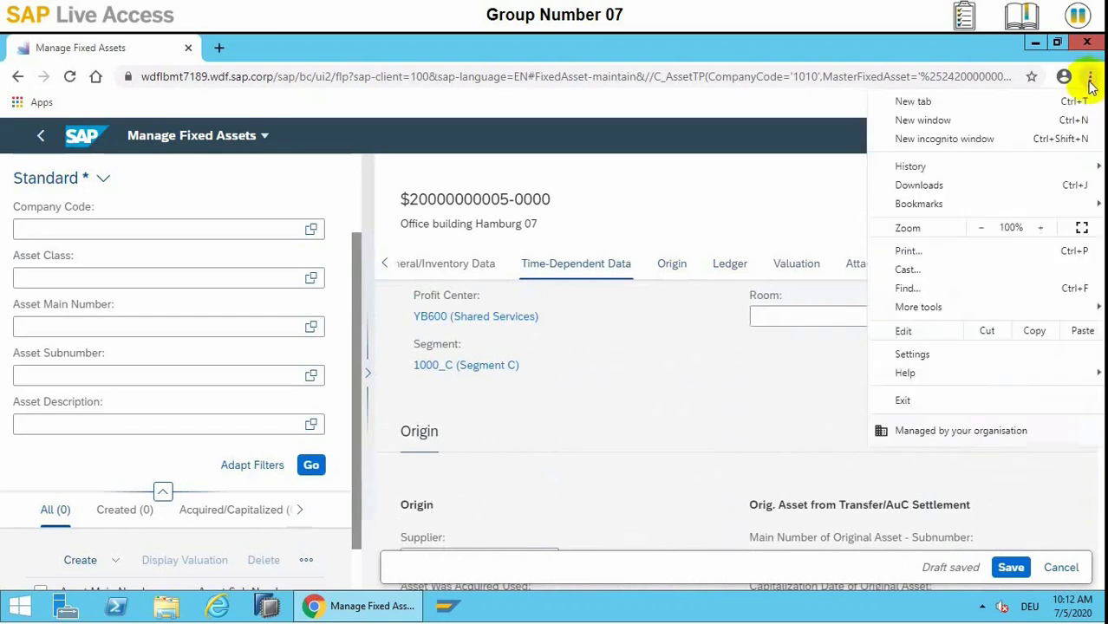
pyautogui.click(1081, 227)
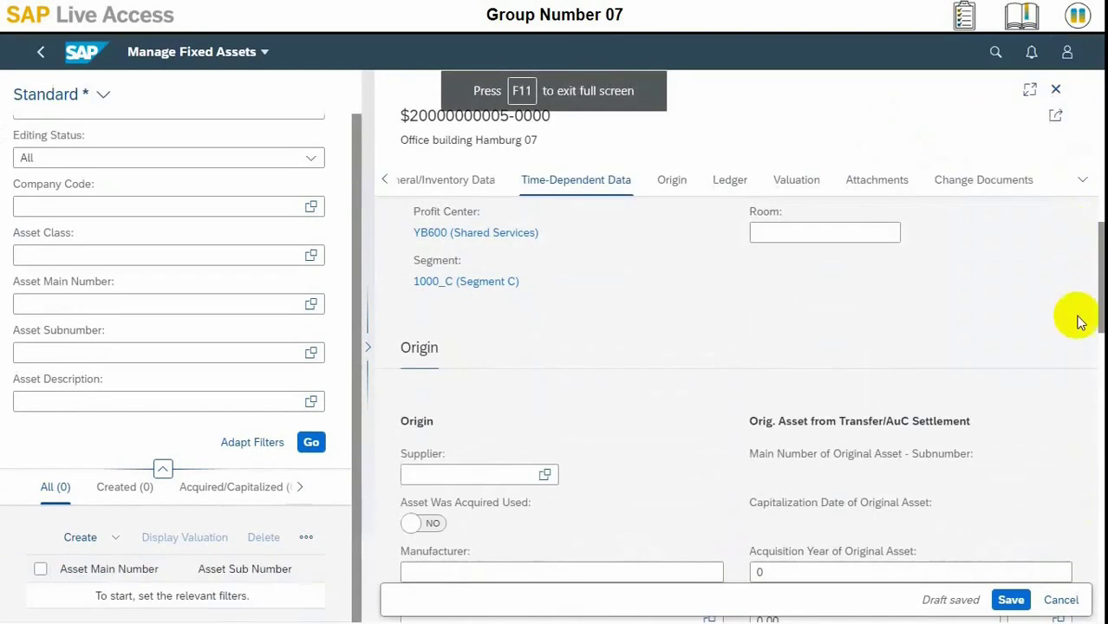
pyautogui.moveTo(1099, 238); pyautogui.dragTo(1096, 217)
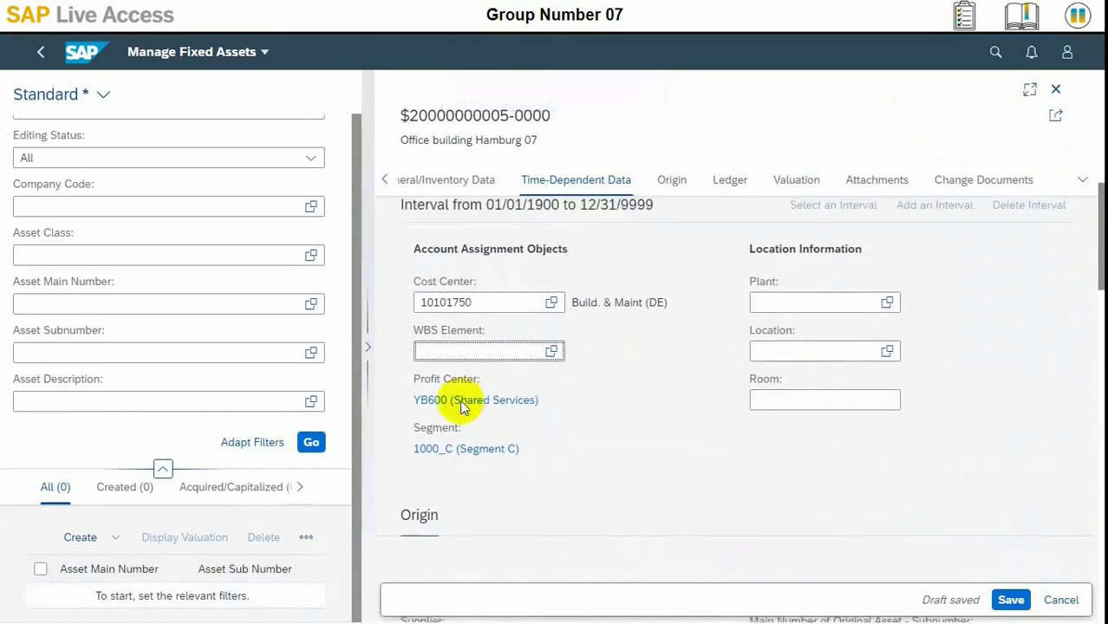
pyautogui.moveTo(412, 377); pyautogui.dragTo(564, 453)
pyautogui.click(773, 411)
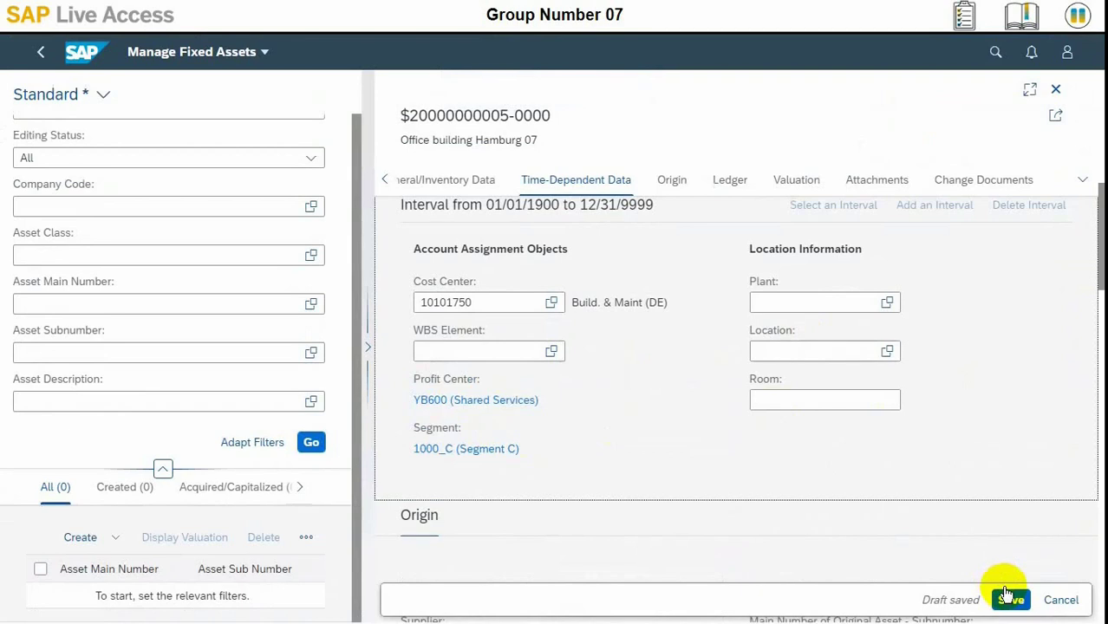
# Save the asset, creating 100000-0 'Office building Hamburg 07', and go back Home
pyautogui.click(1008, 600)
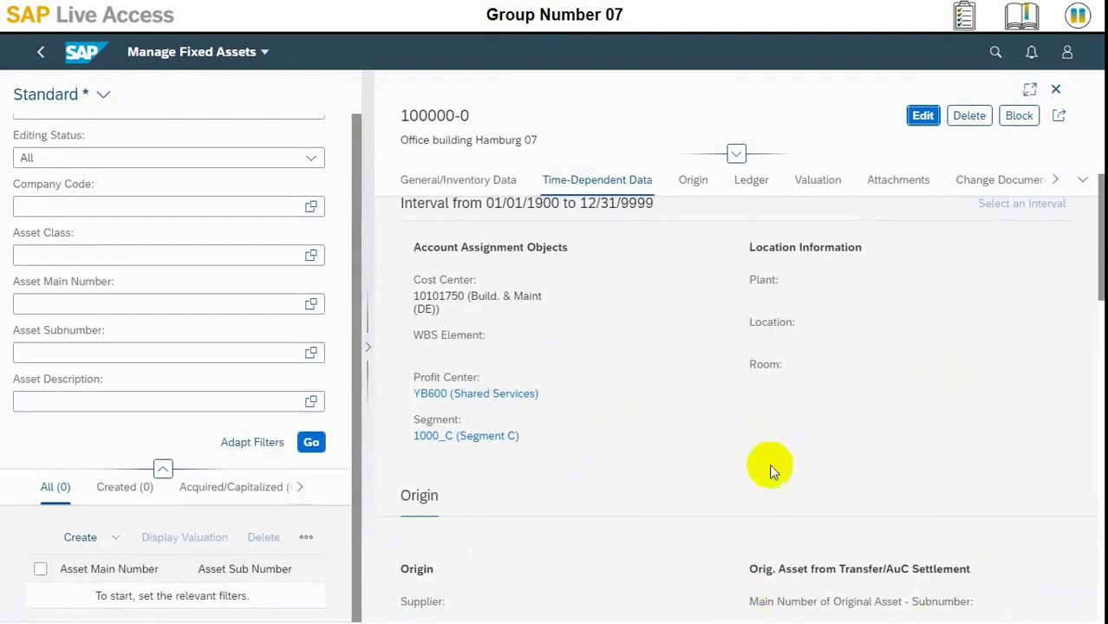
pyautogui.moveTo(1096, 276); pyautogui.dragTo(1098, 223)
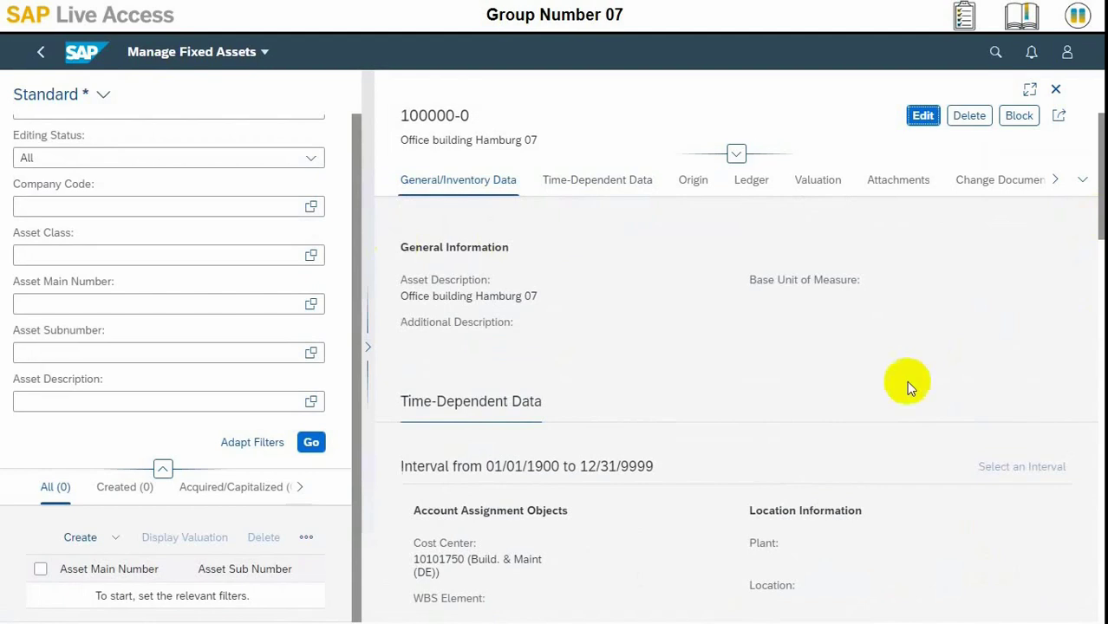
pyautogui.moveTo(1099, 177); pyautogui.dragTo(1098, 542)
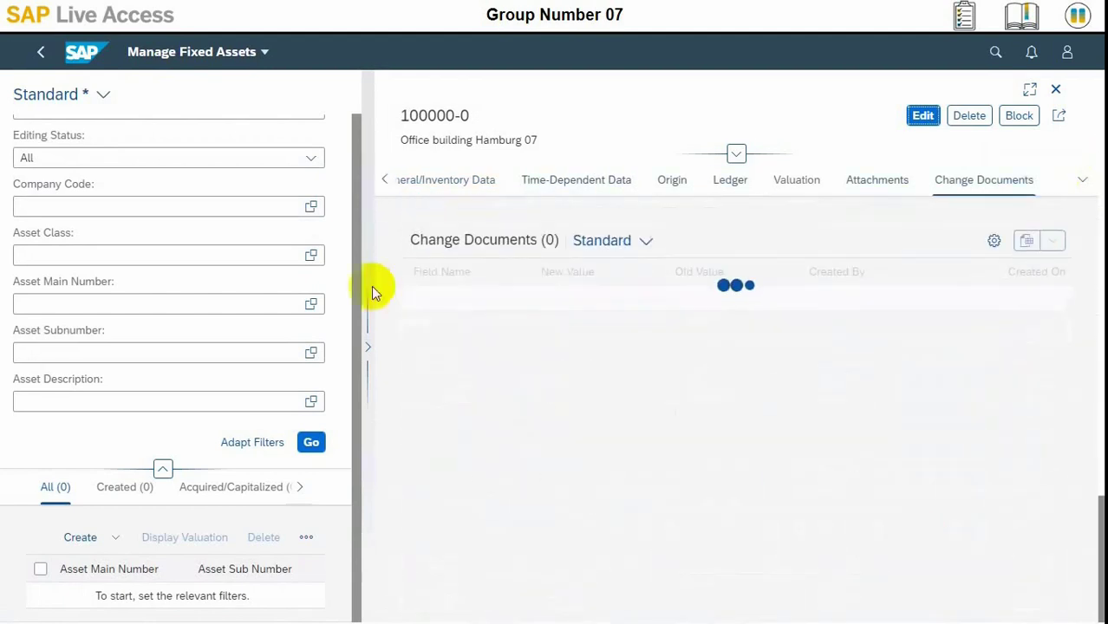
pyautogui.click(98, 62)
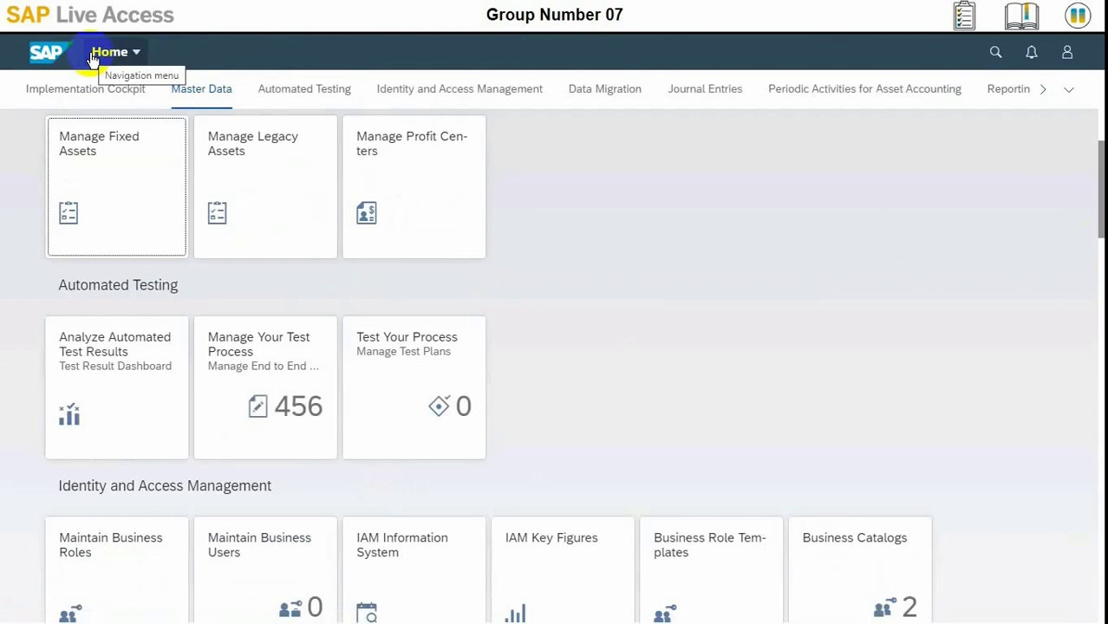
# List all fixed assets, select asset 100000, and display its valuation
pyautogui.click(86, 143)
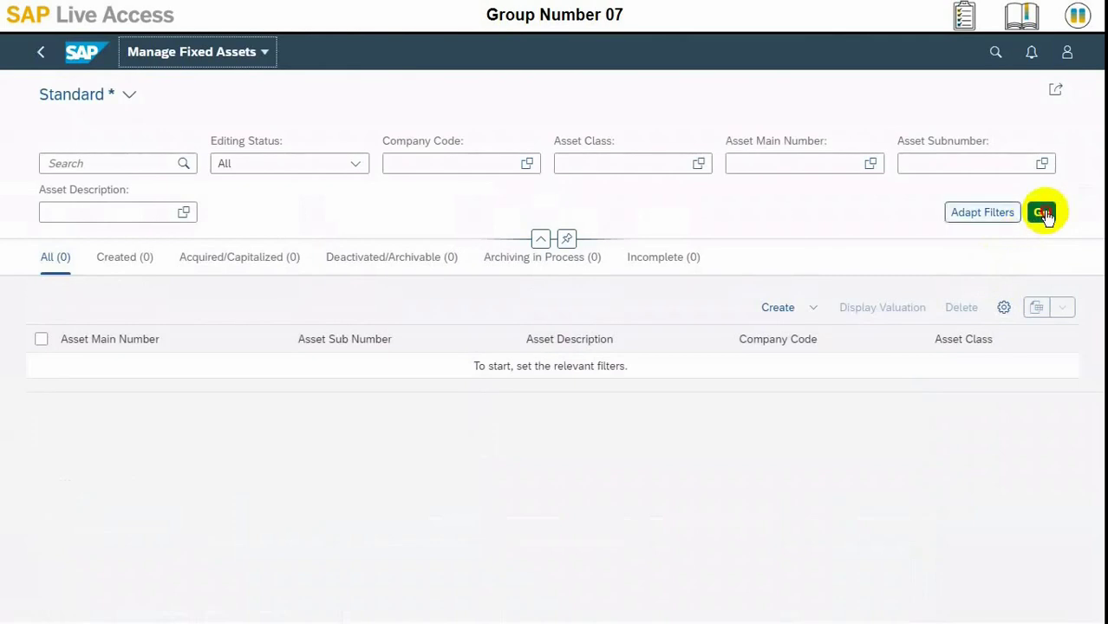
pyautogui.click(1041, 213)
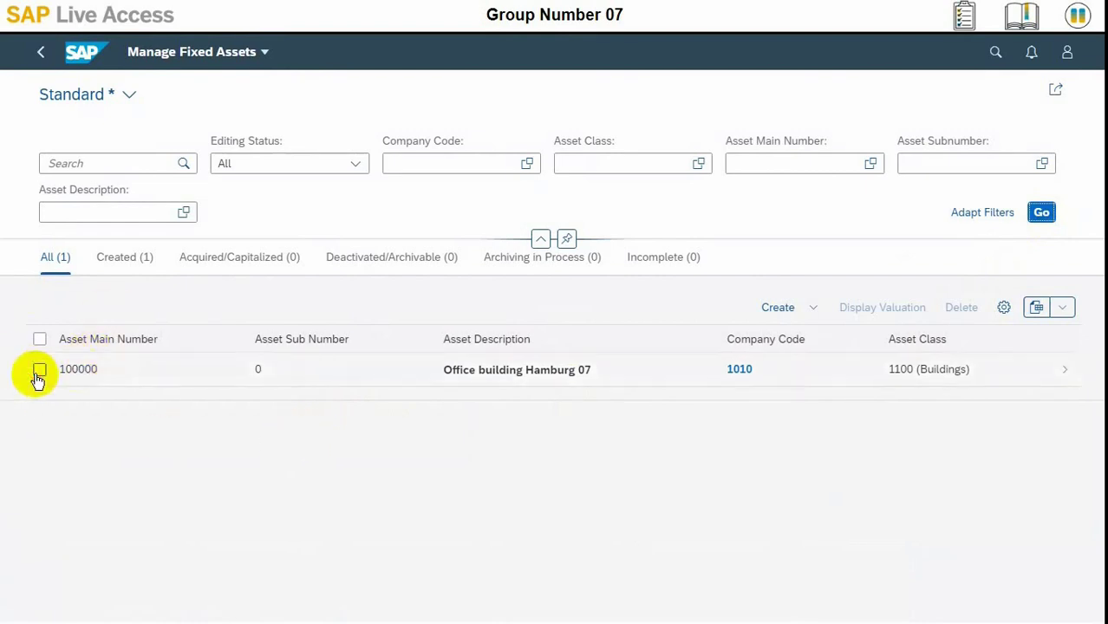
pyautogui.click(38, 375)
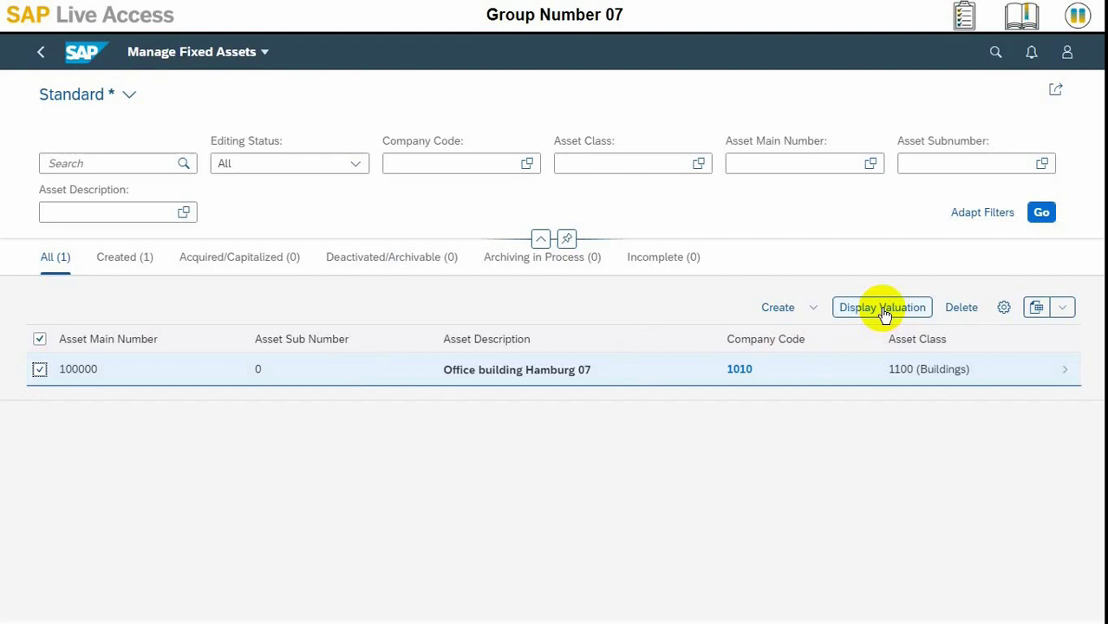
pyautogui.click(884, 314)
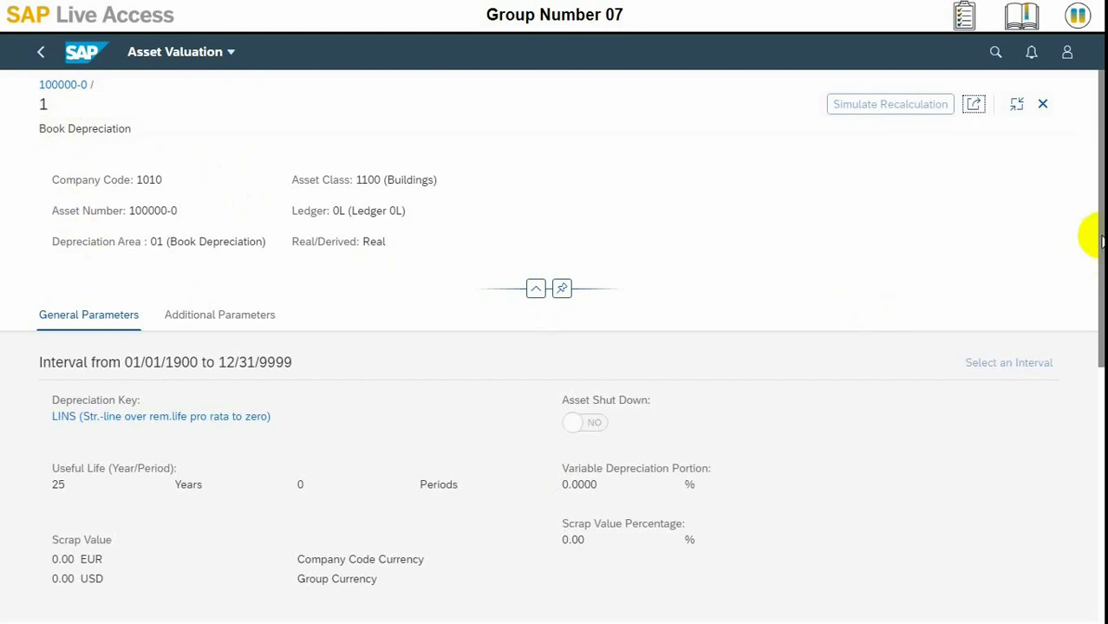
pyautogui.moveTo(1097, 239); pyautogui.dragTo(1096, 191)
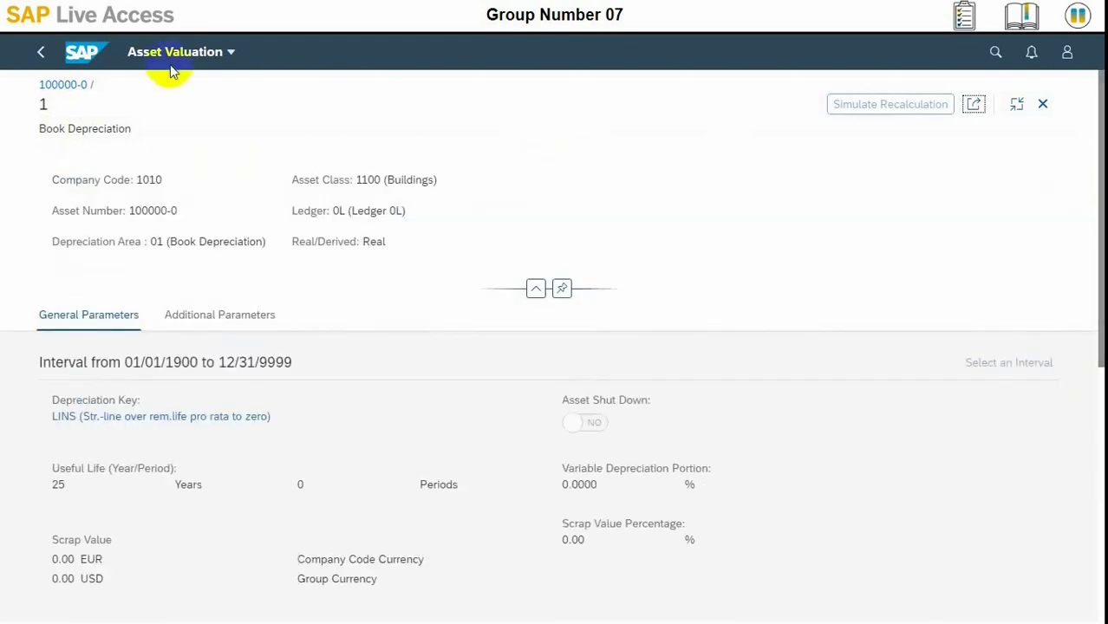
pyautogui.click(201, 58)
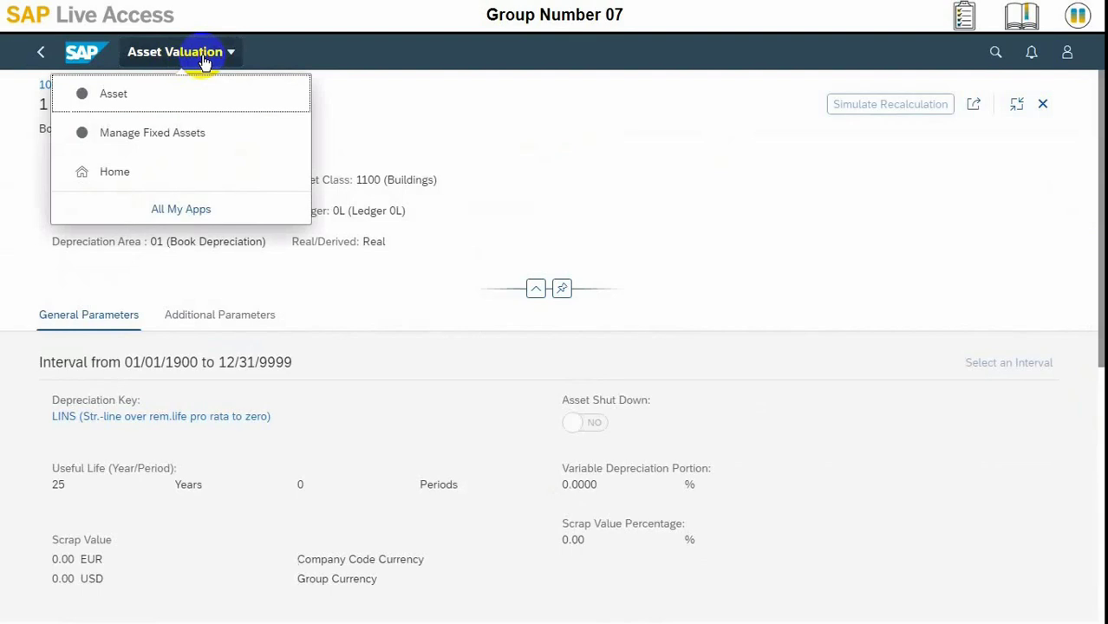
pyautogui.scroll(-2, 786, 208)
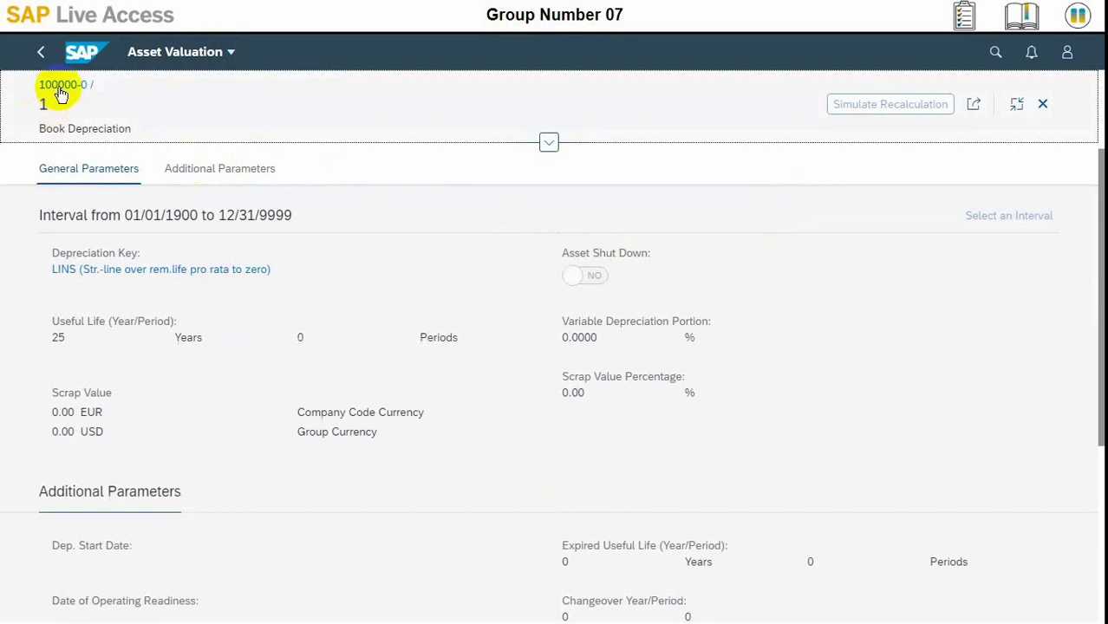
pyautogui.click(548, 143)
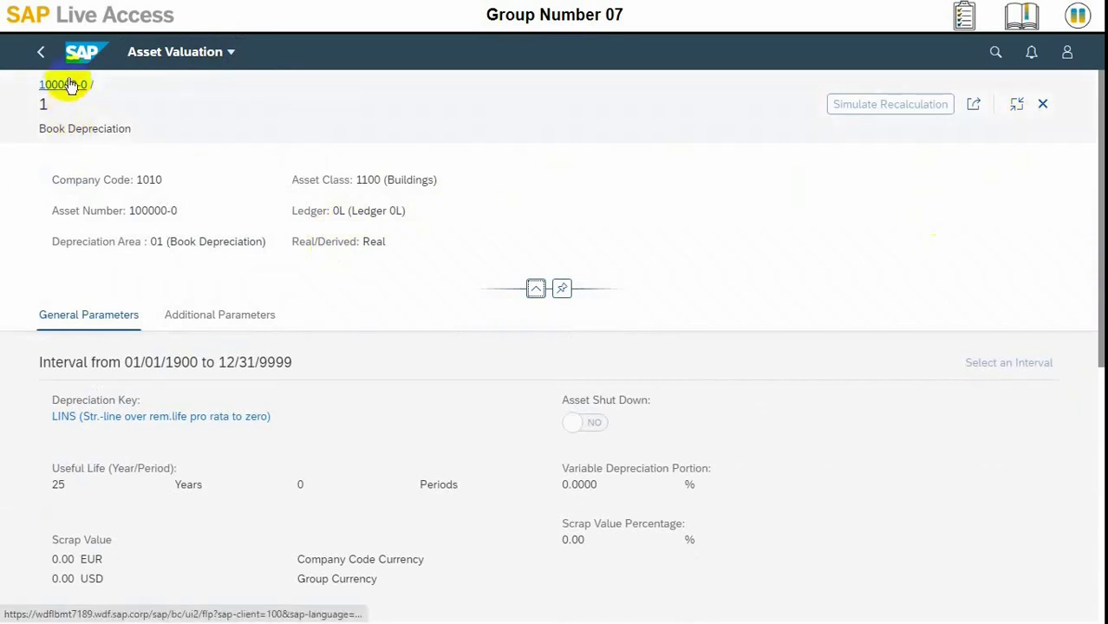
pyautogui.click(42, 53)
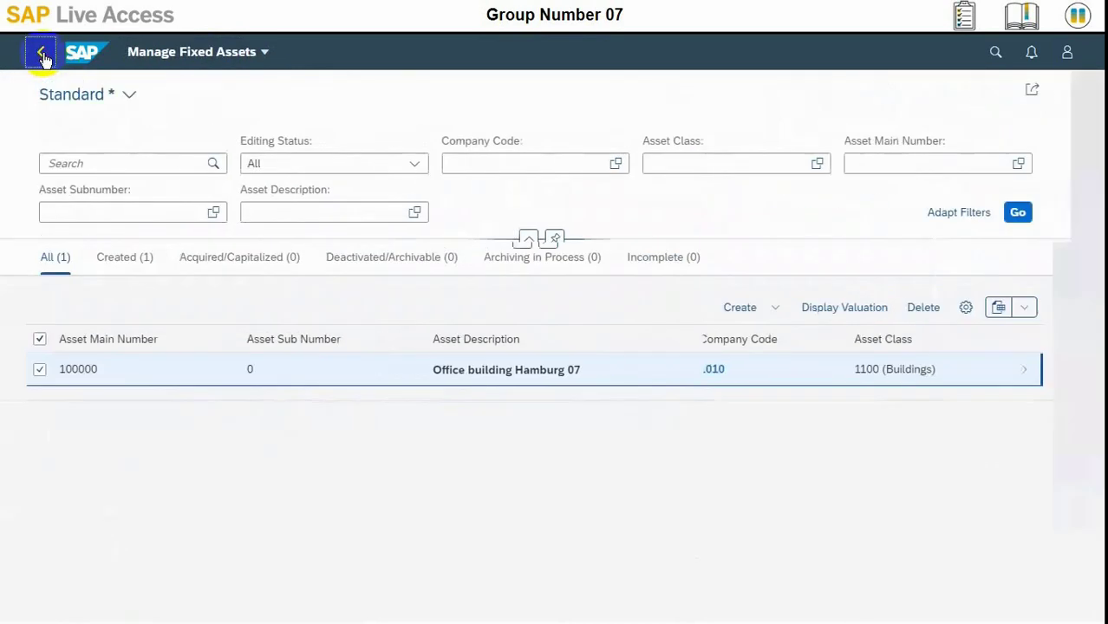
# Return home to the Implementation Cockpit section and browse the All My Apps list
pyautogui.click(84, 58)
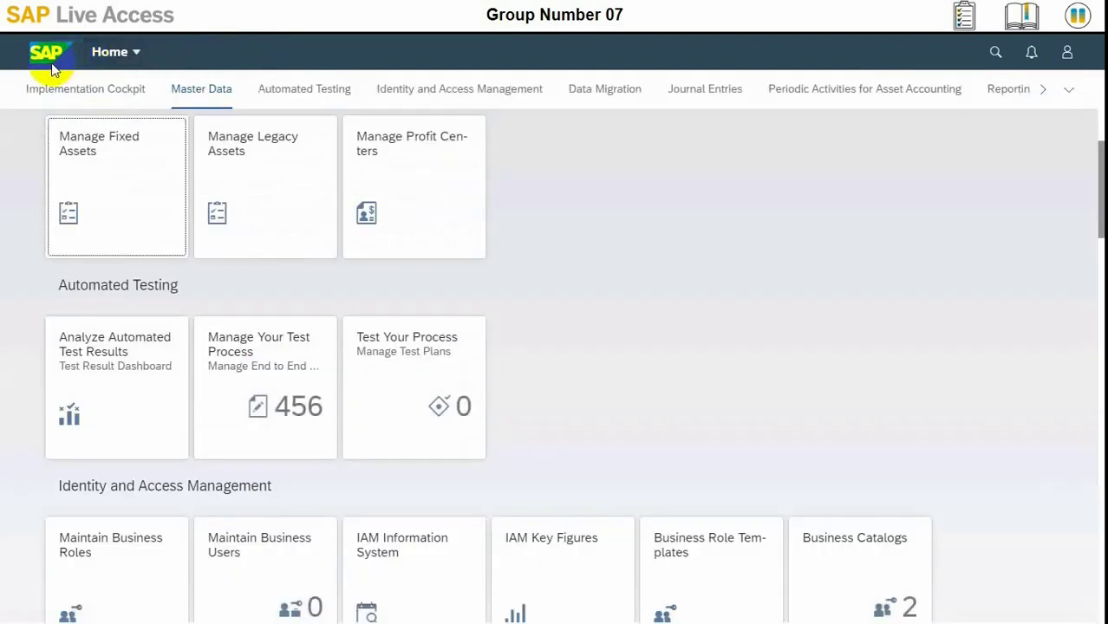
pyautogui.click(50, 90)
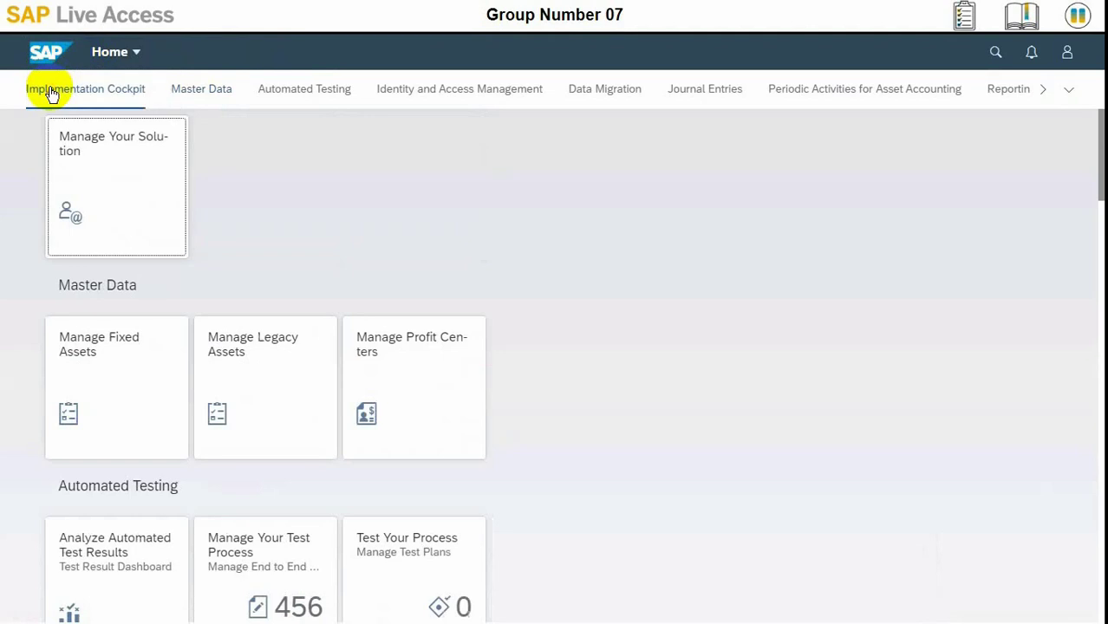
pyautogui.click(114, 55)
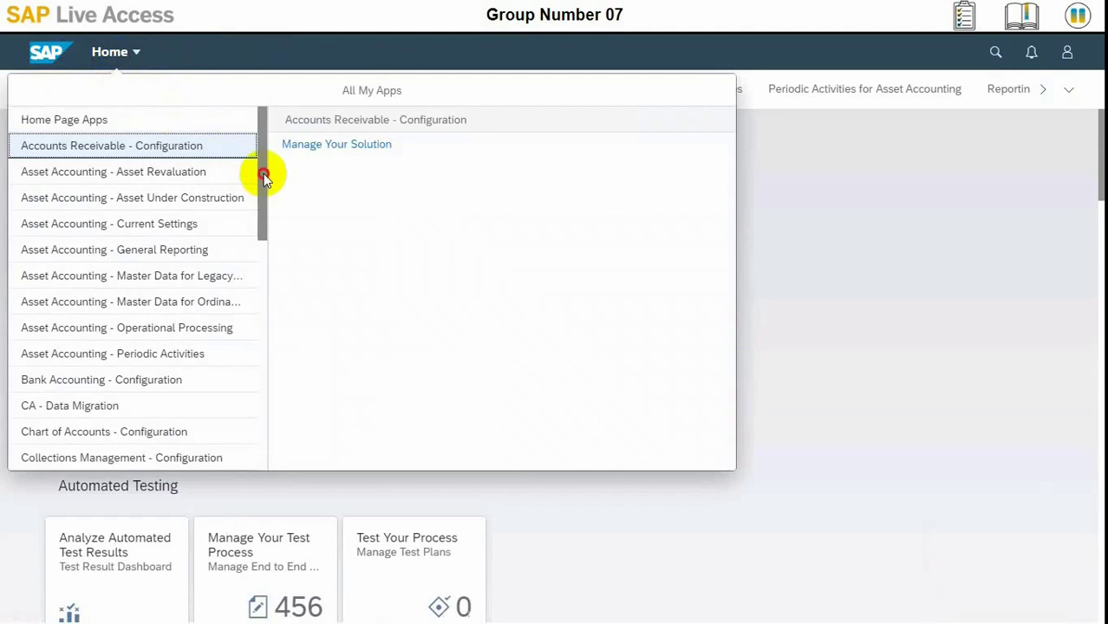
pyautogui.moveTo(263, 174); pyautogui.dragTo(278, 126)
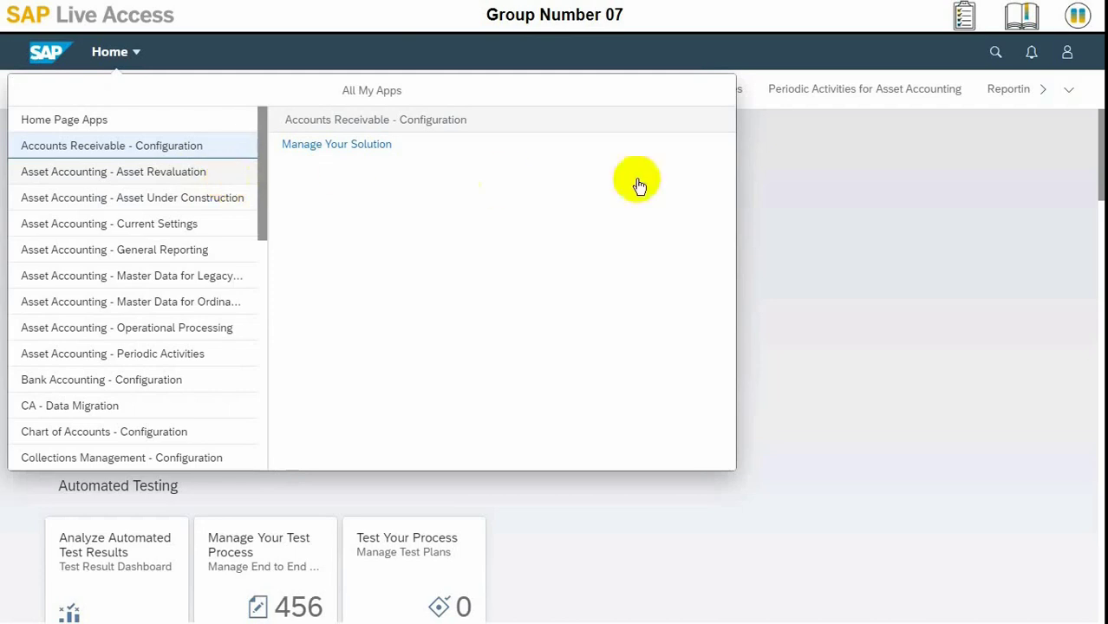
pyautogui.click(996, 54)
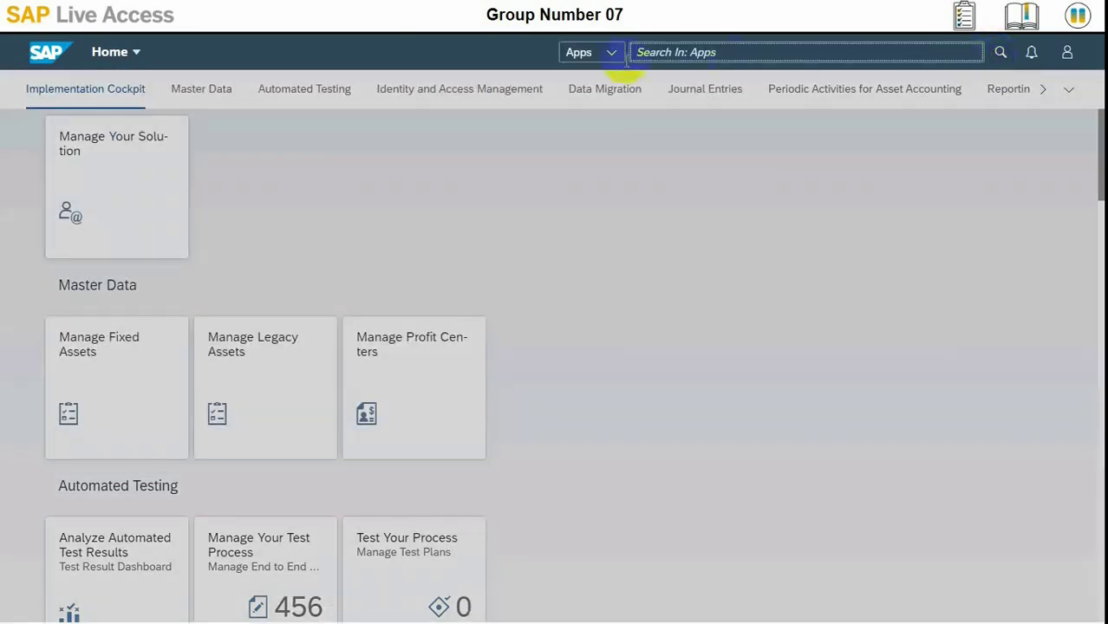
# Search Fixed Assets New Master Data for 100000 to find Office building Hamburg 07
pyautogui.click(610, 54)
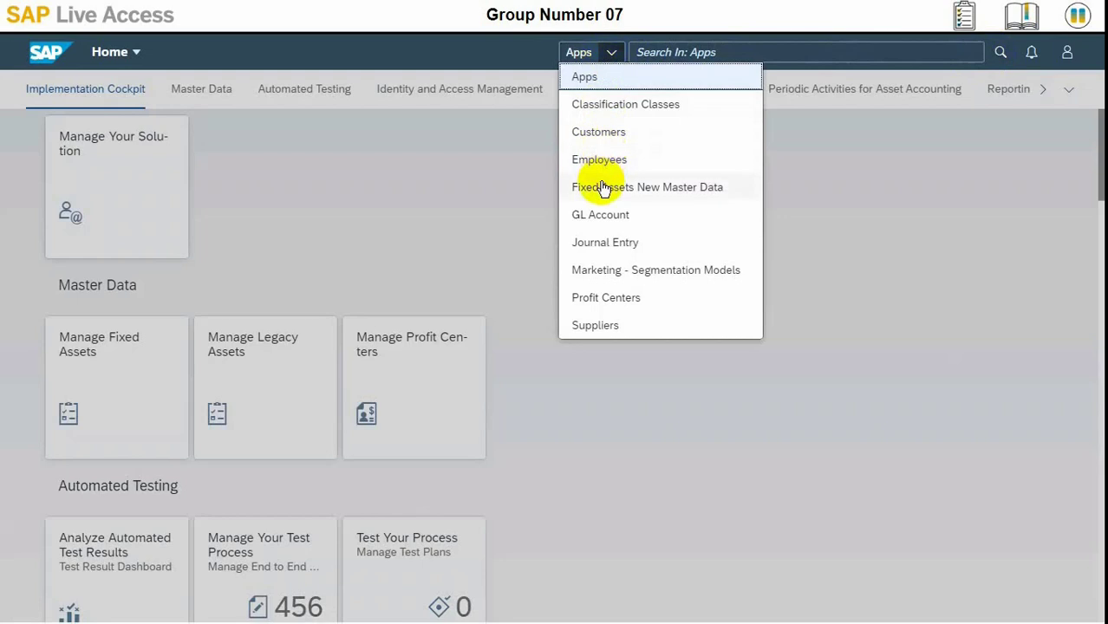
pyautogui.click(600, 187)
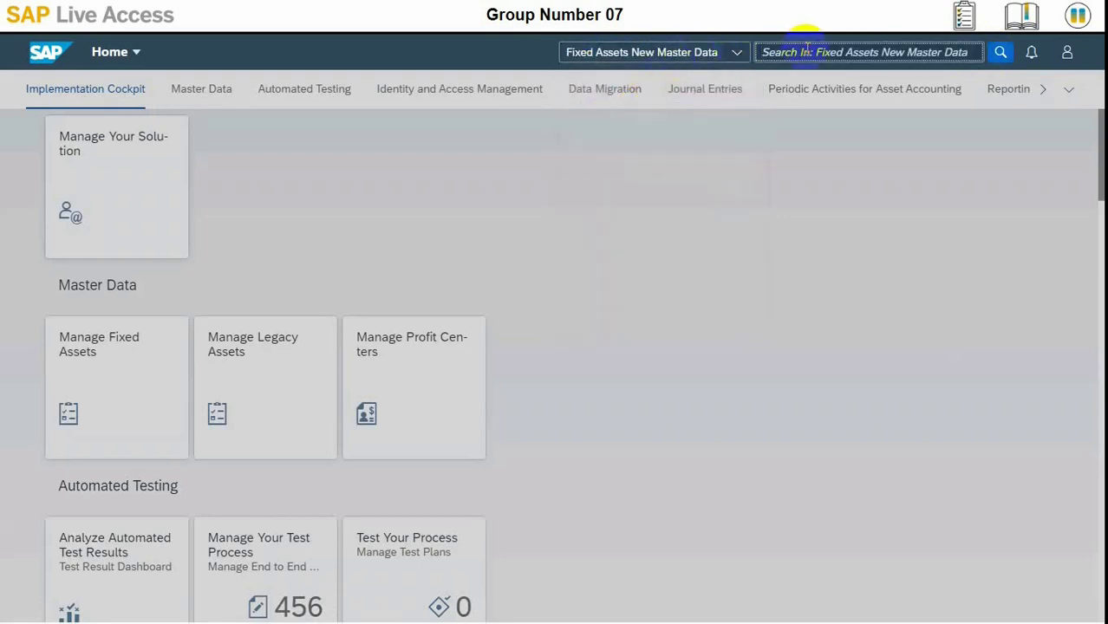
pyautogui.write('100')
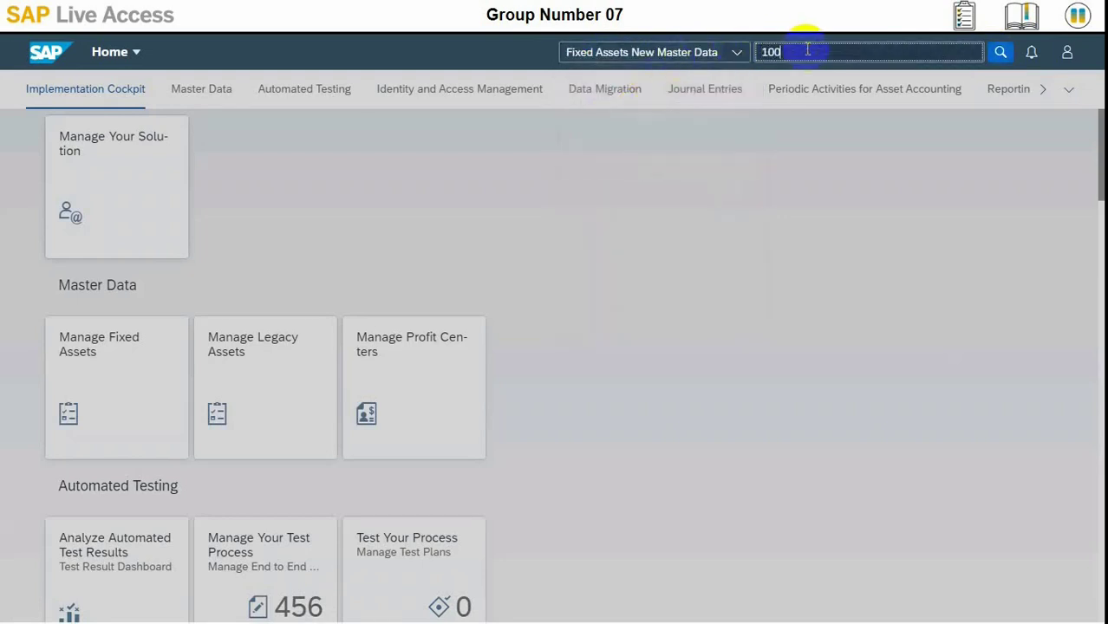
pyautogui.write('000')
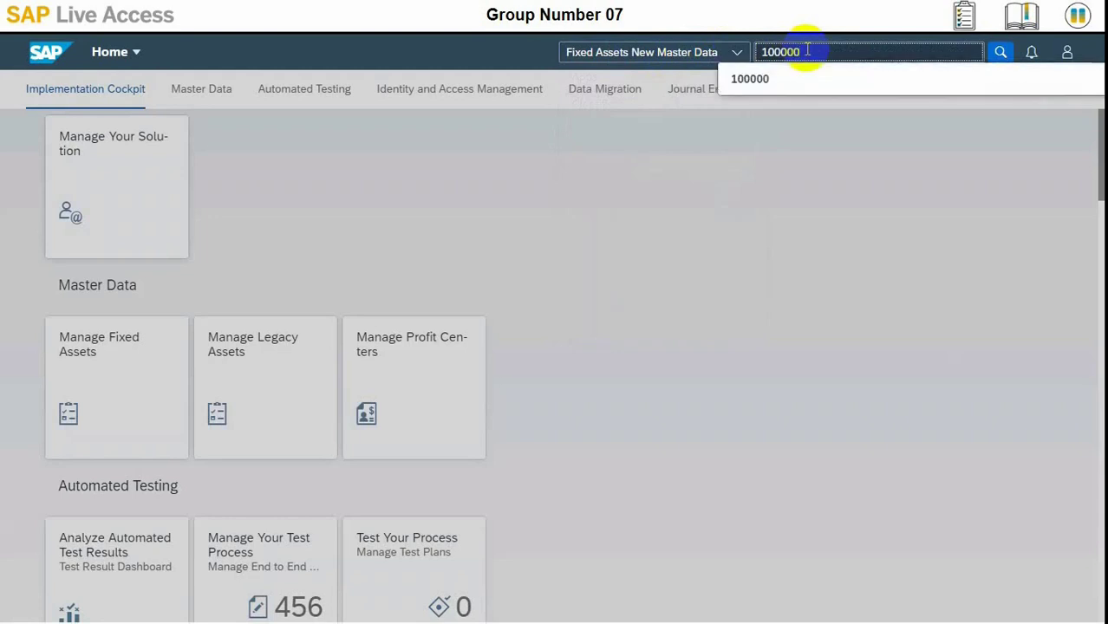
pyautogui.click(1002, 56)
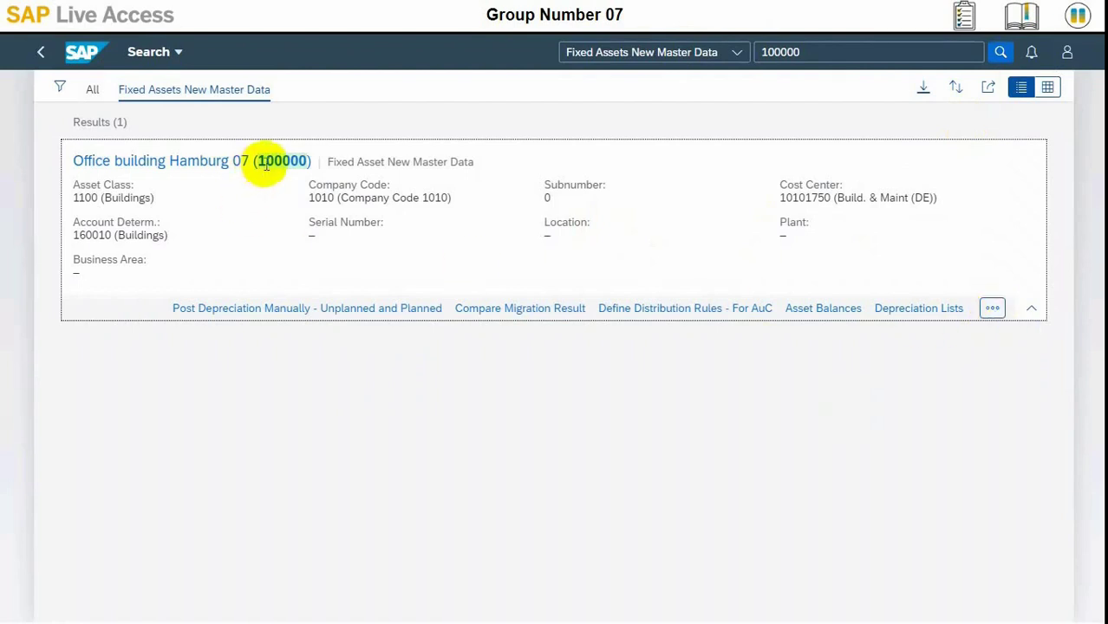
# Review Office building Hamburg 07's three LINS depreciation areas (25-year life), then return Home
pyautogui.click(224, 165)
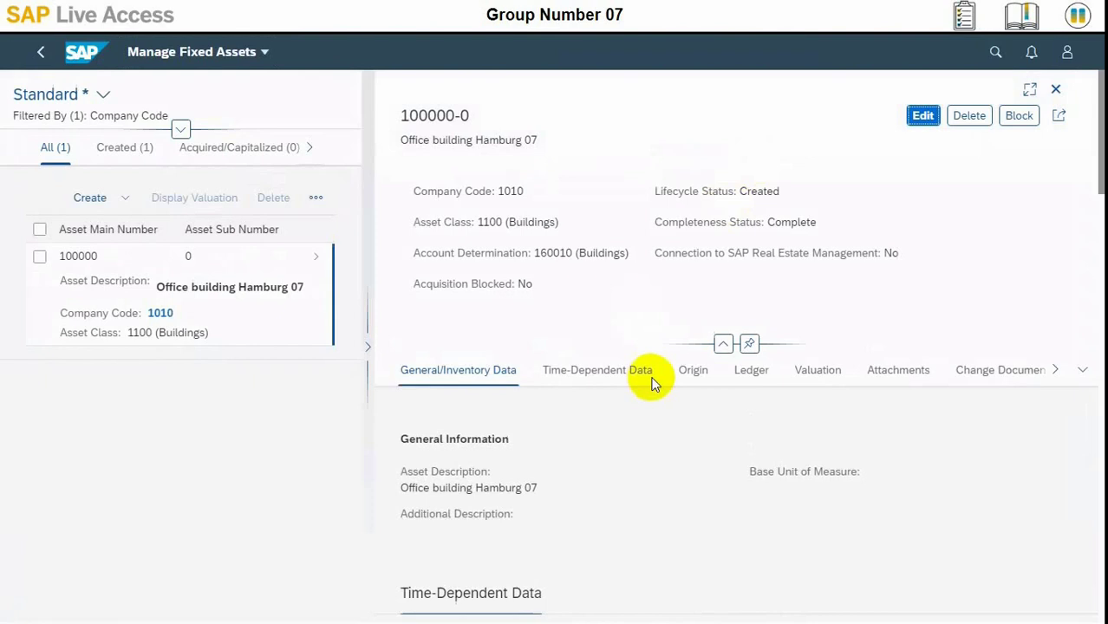
pyautogui.click(828, 373)
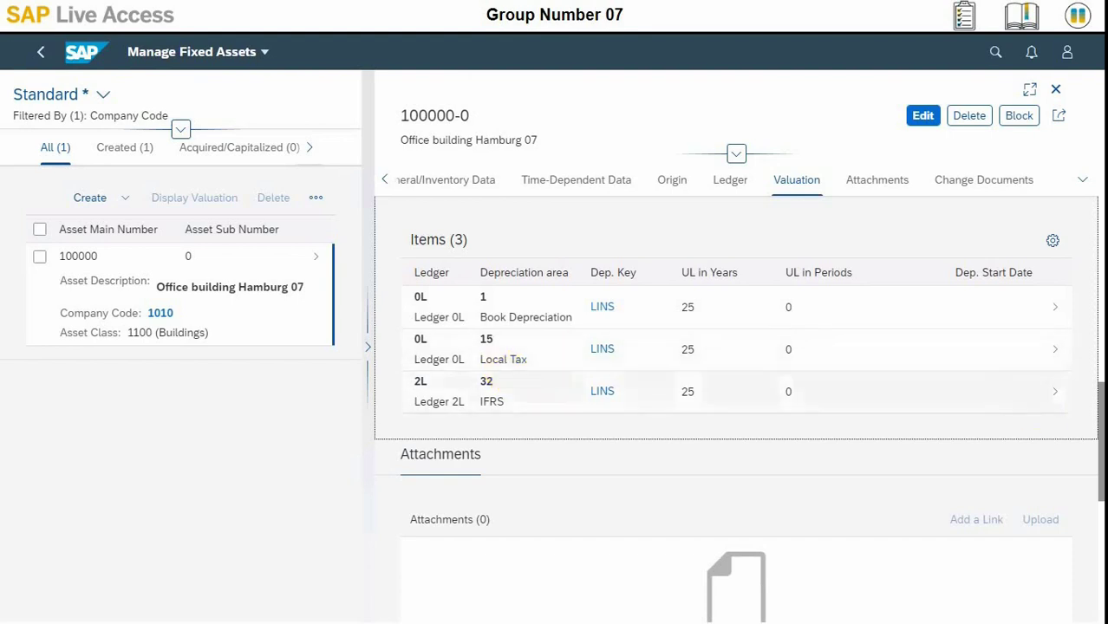
pyautogui.scroll(10, 1096, 431)
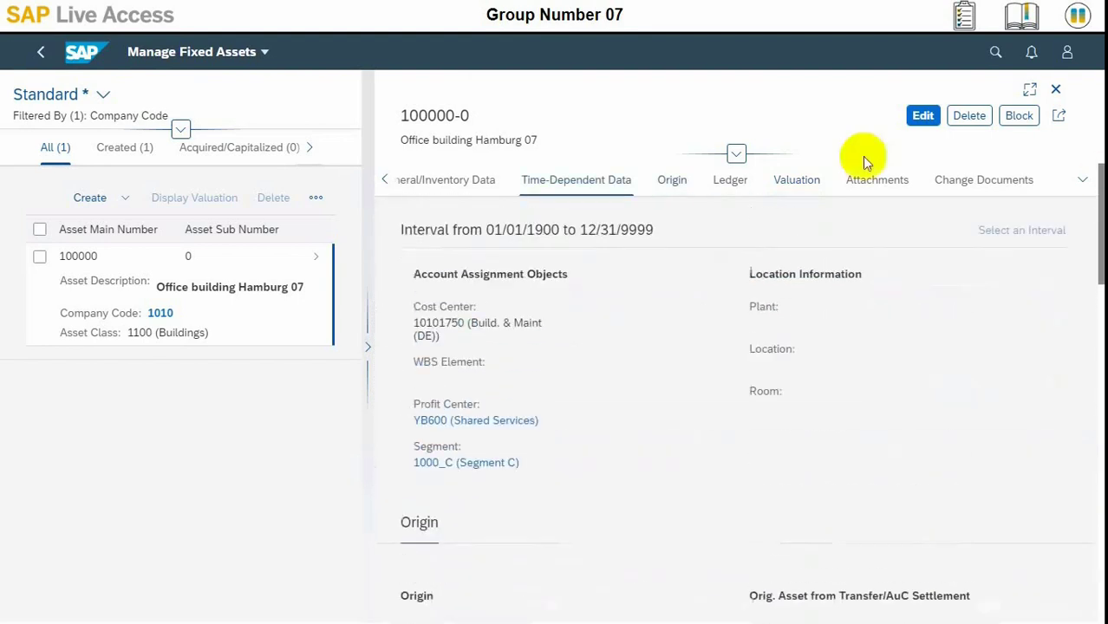
pyautogui.click(96, 54)
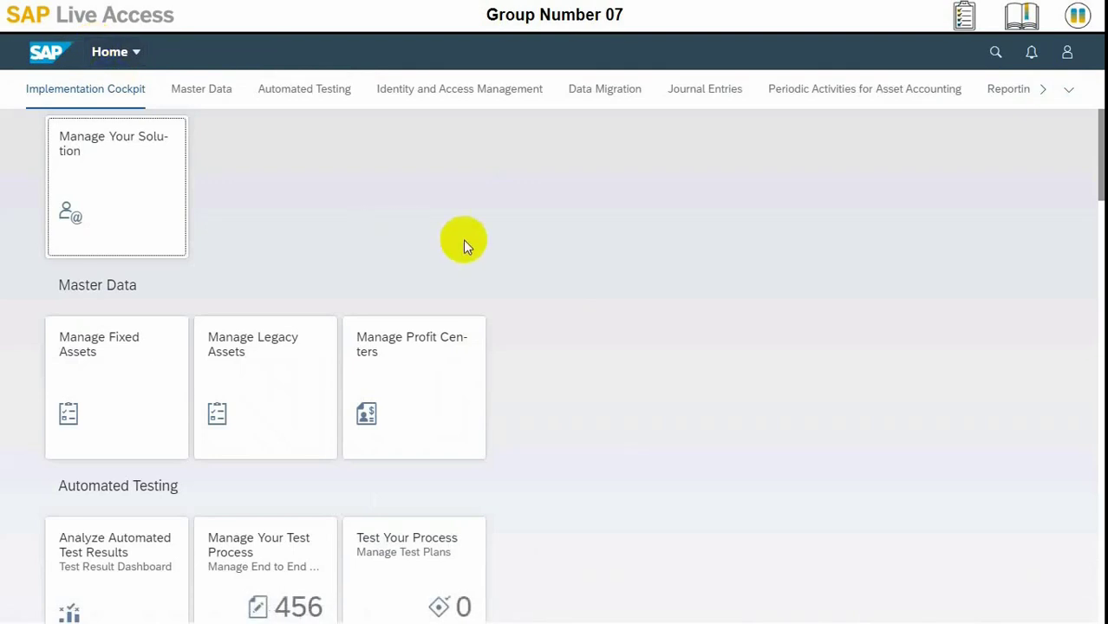
# Start a new main asset in Manage Fixed Assets with company code 1010 and asset class 4000 (AuC)
pyautogui.click(208, 87)
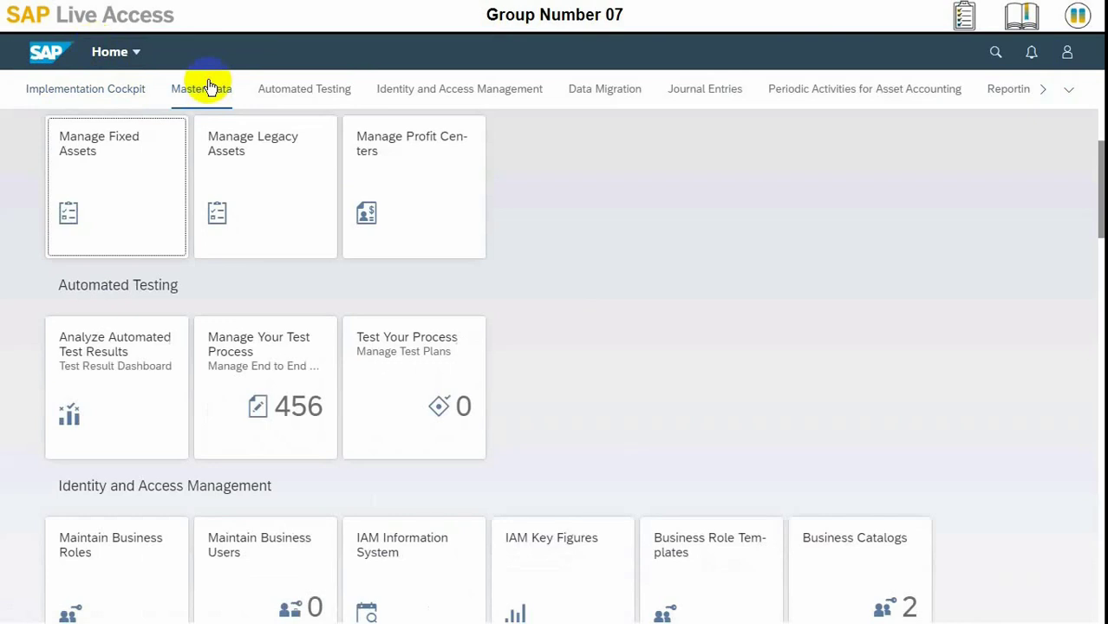
pyautogui.click(148, 168)
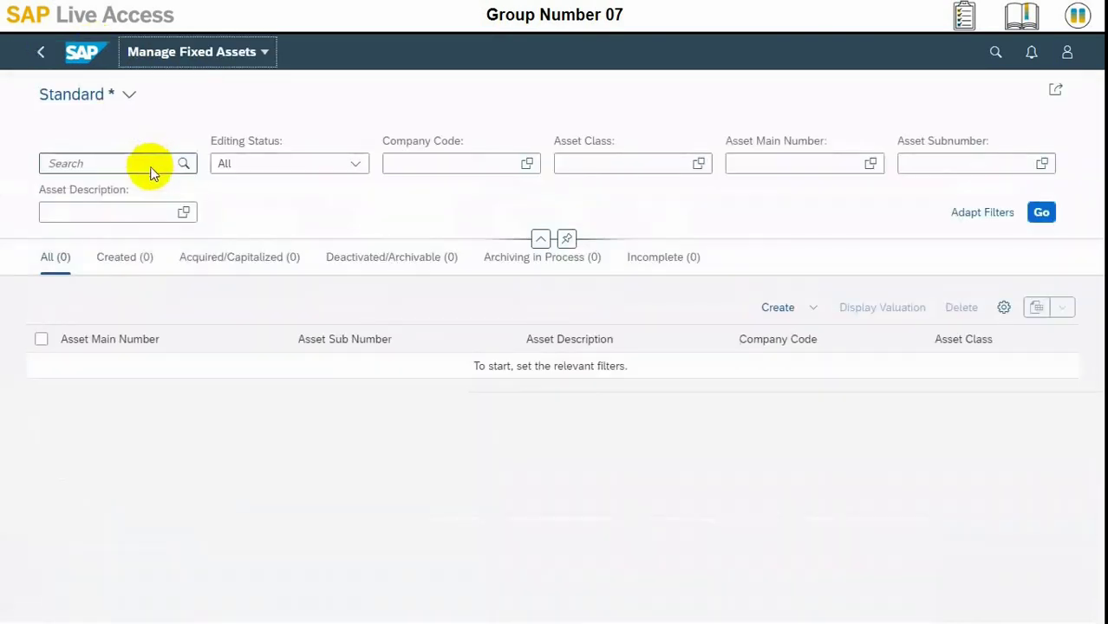
pyautogui.click(782, 309)
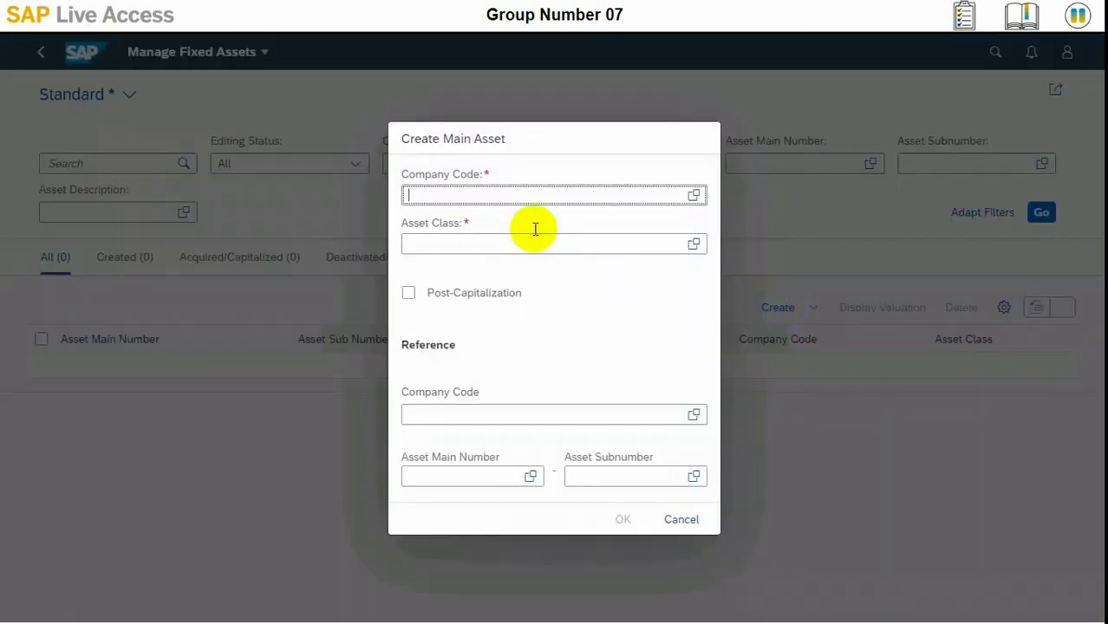
pyautogui.write('1010')
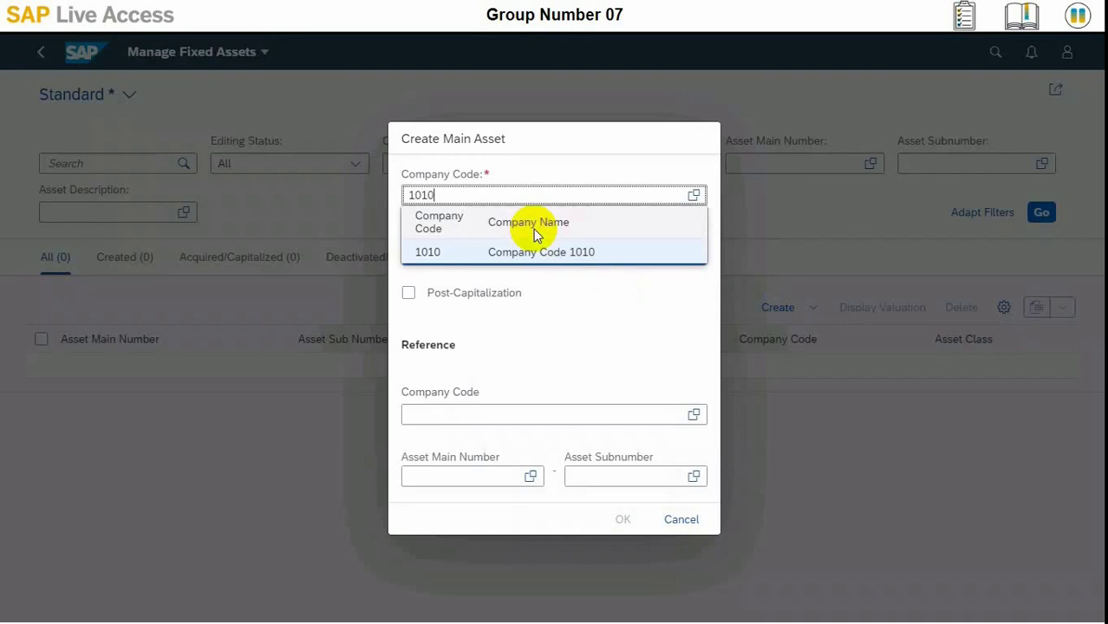
pyautogui.click(526, 249)
pyautogui.click(525, 244)
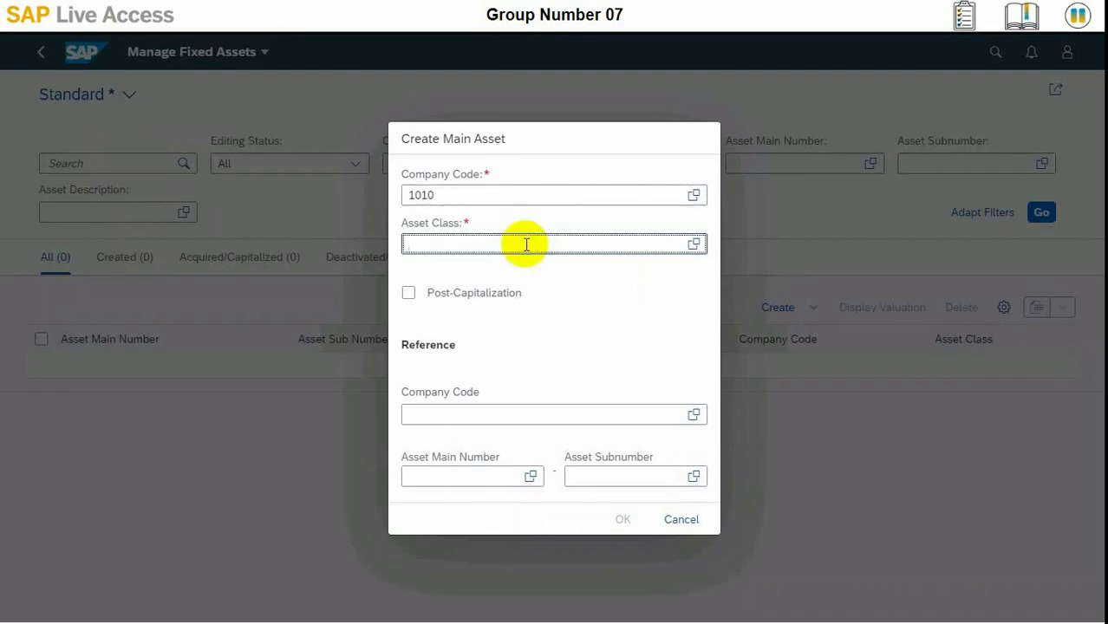
pyautogui.write('400')
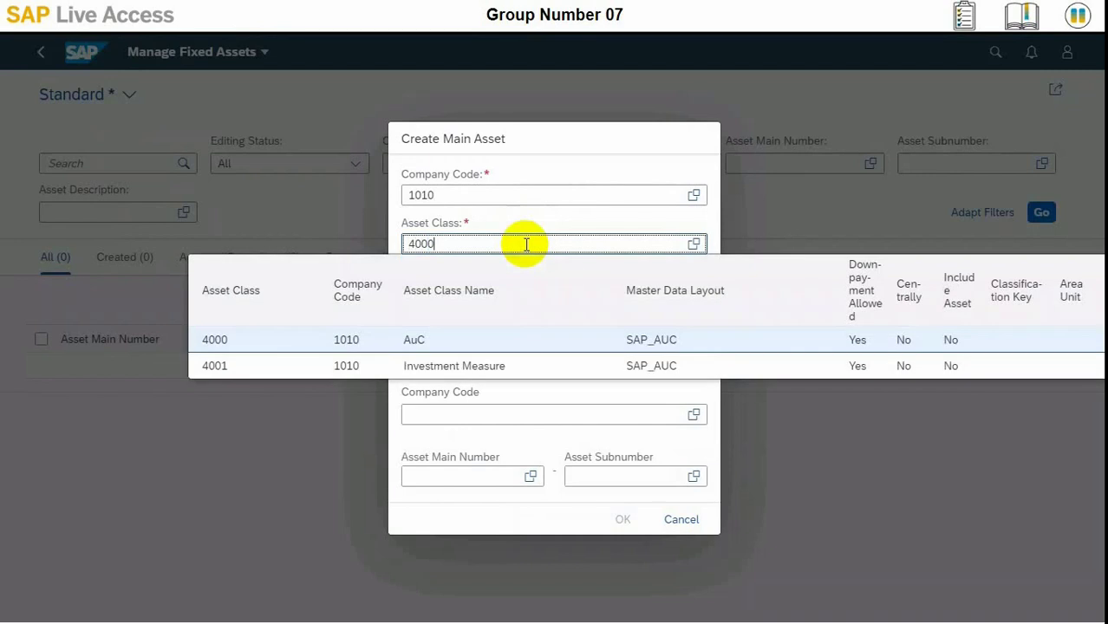
pyautogui.write('0')
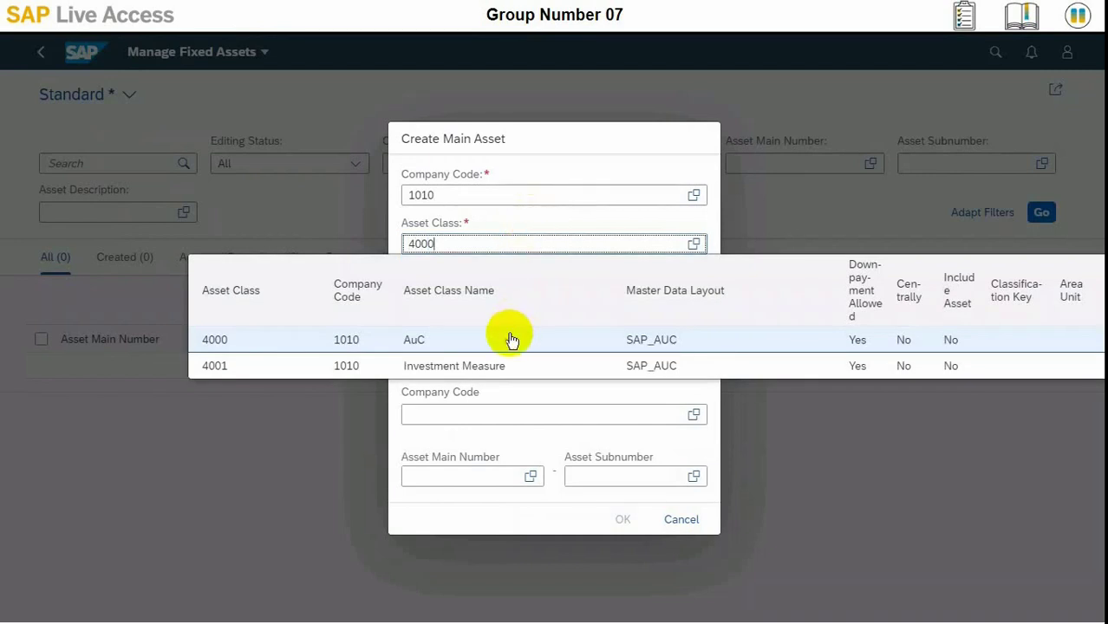
pyautogui.click(510, 339)
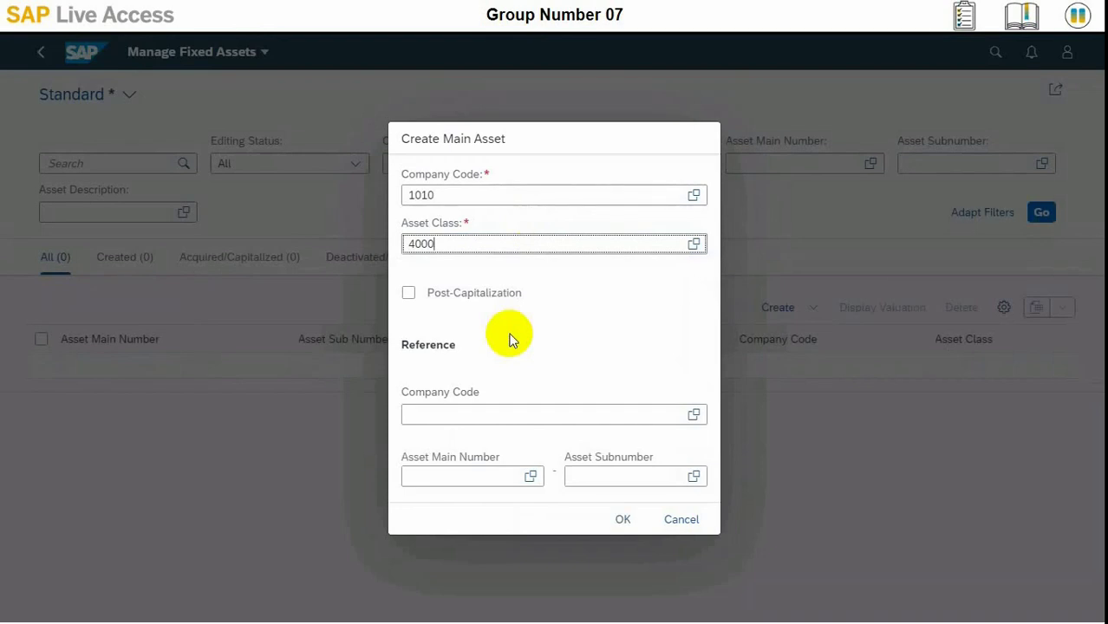
# Create the asset draft and enter the description 'Improvement for Hamburg 07' under General Information
pyautogui.click(623, 518)
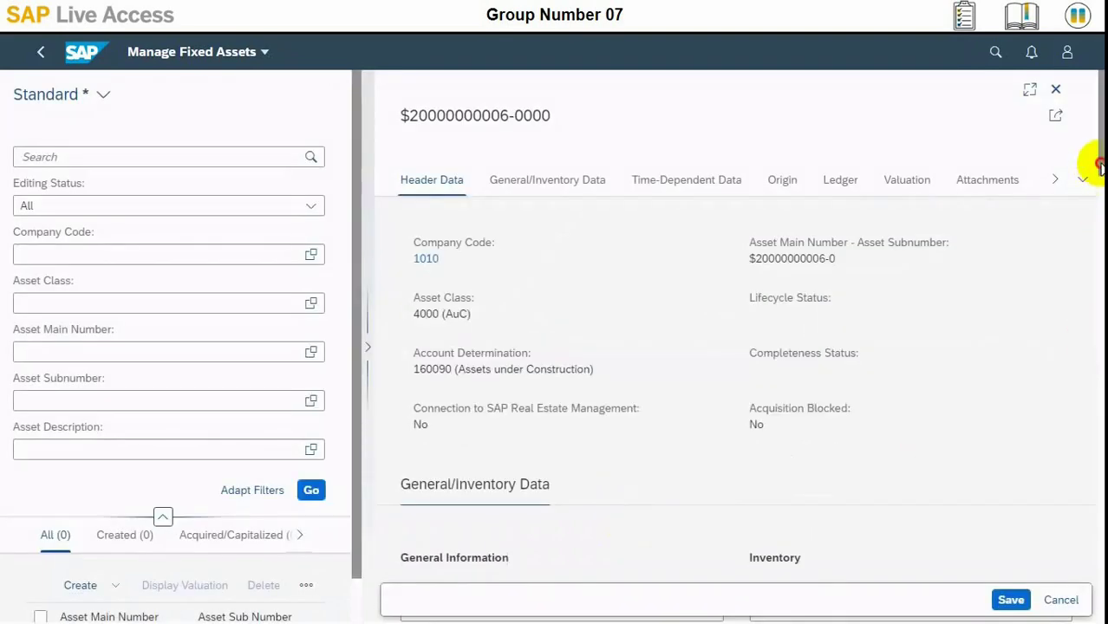
pyautogui.moveTo(1101, 203)
pyautogui.mouseDown()
pyautogui.moveTo(1099, 244)
pyautogui.moveTo(1095, 223)
pyautogui.mouseUp()
pyautogui.click(551, 298)
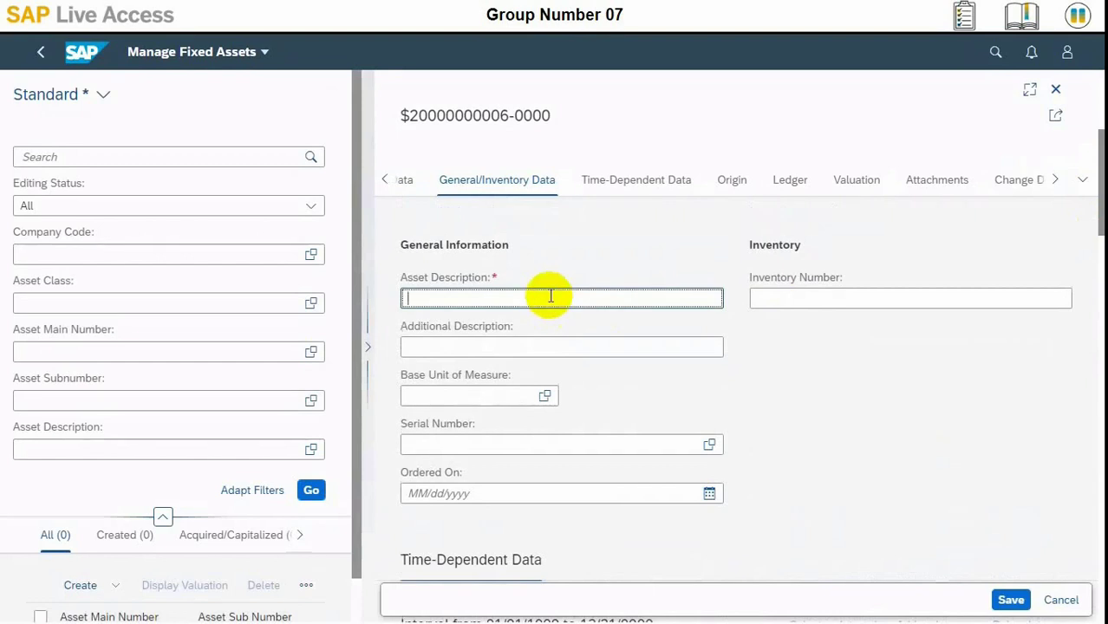
pyautogui.write('Improvement for Ham')
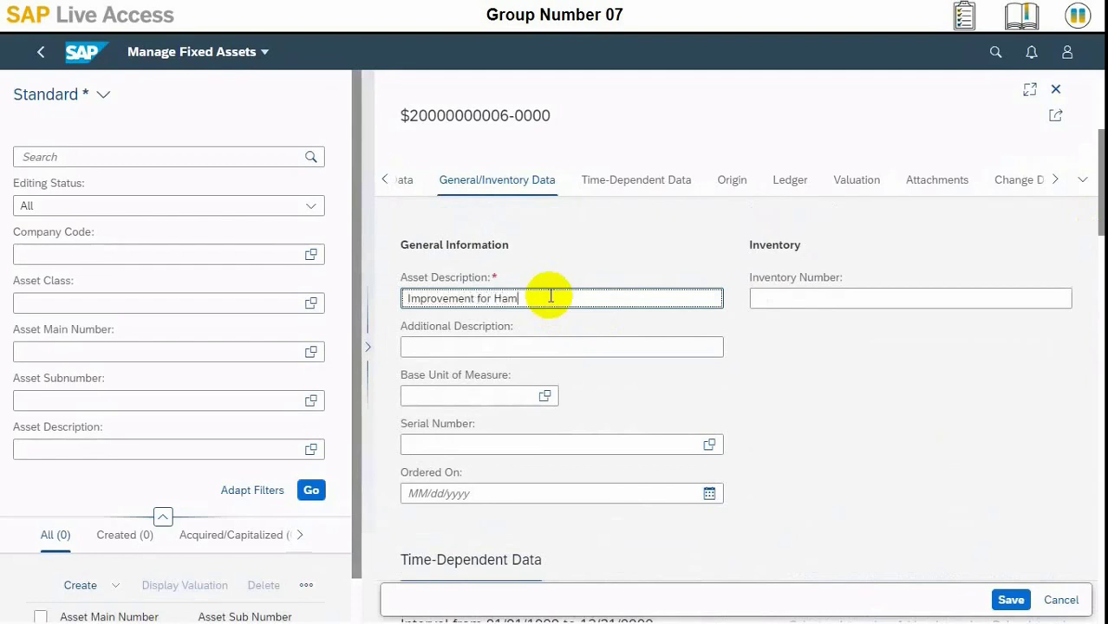
pyautogui.write('burg 0')
pyautogui.write('2')
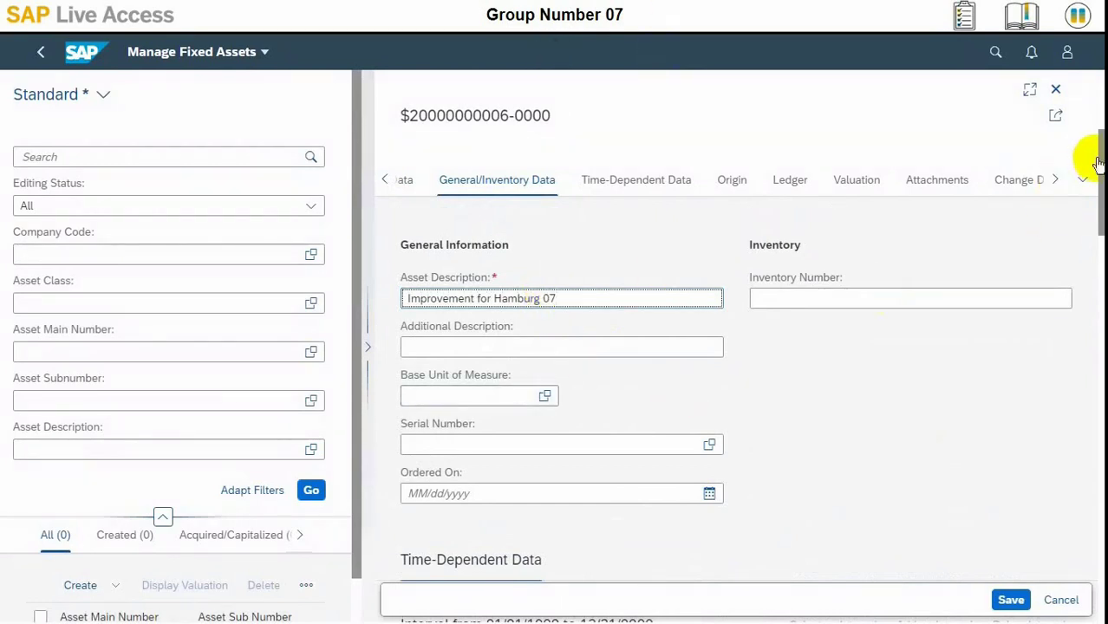
pyautogui.moveTo(1091, 205); pyautogui.dragTo(1090, 253)
# Assign cost center 10101750 (Build. & Maint (DE)), deriving profit center YB600 and segment 1000_C
pyautogui.click(460, 320)
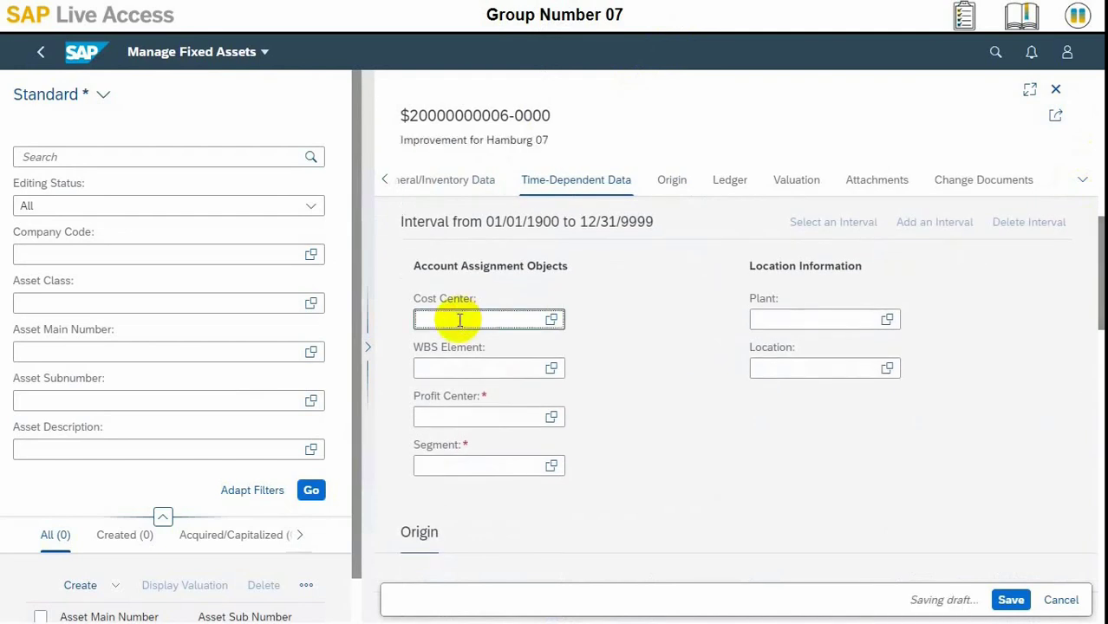
pyautogui.write('10')
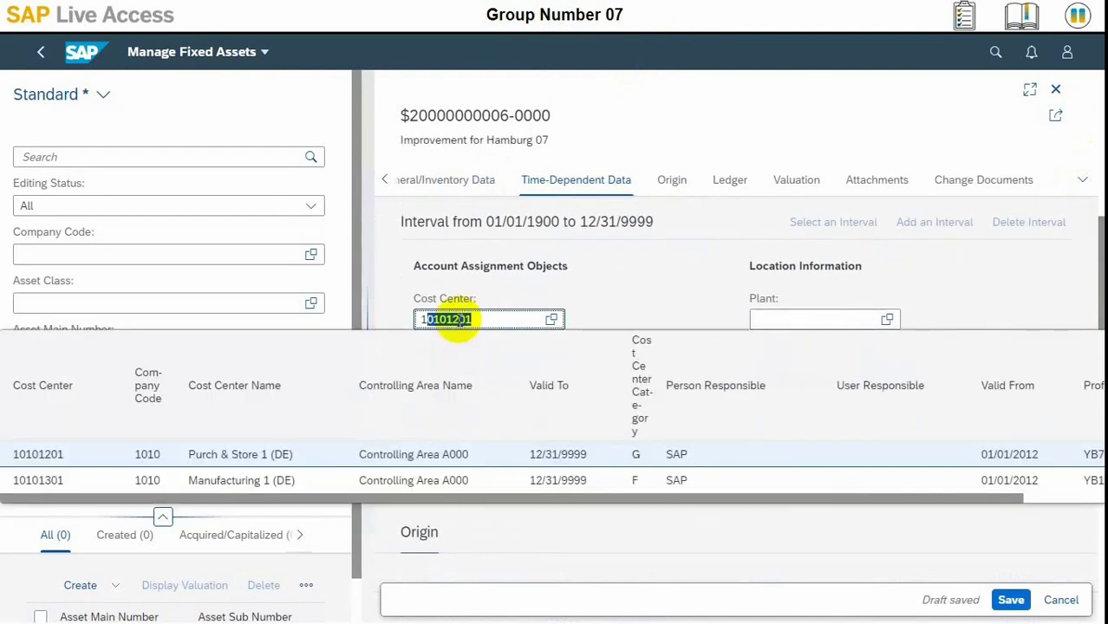
pyautogui.write('101')
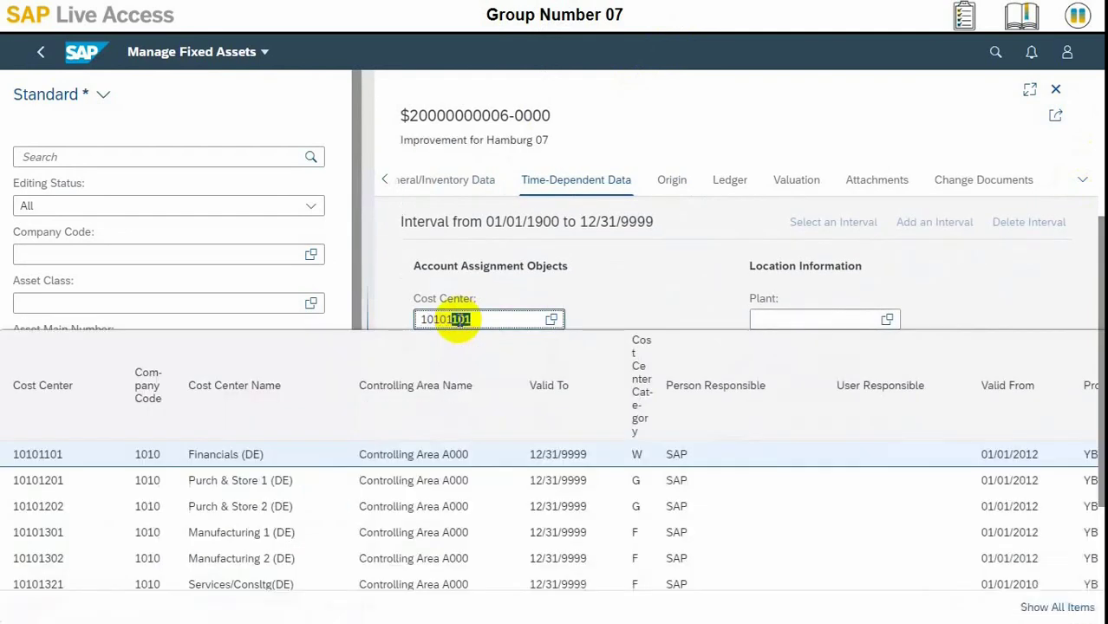
pyautogui.write('750')
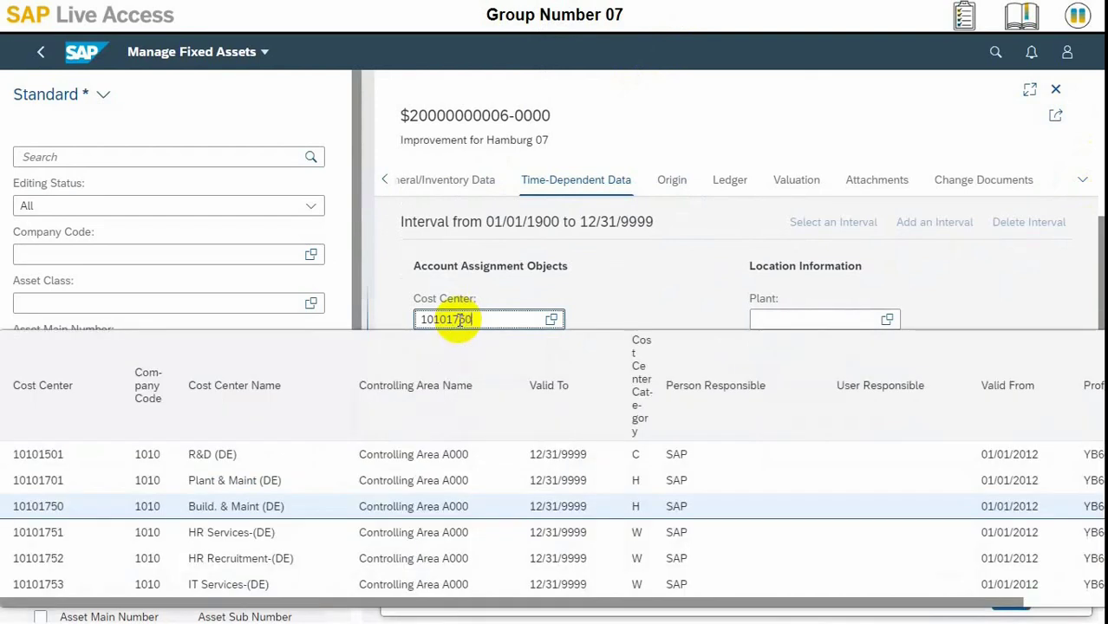
pyautogui.click(223, 508)
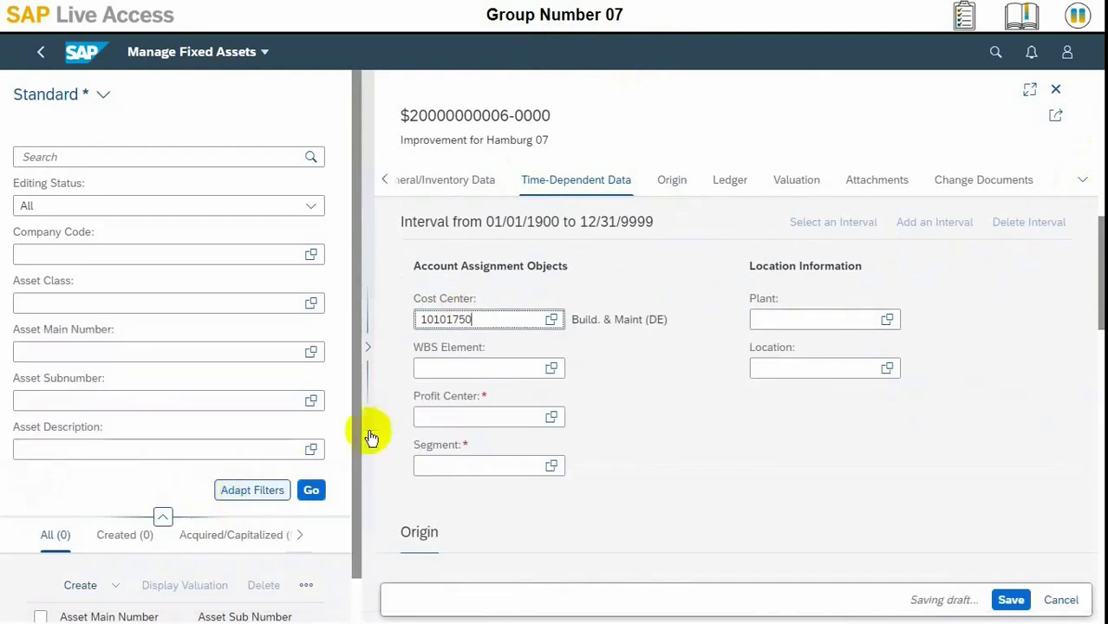
pyautogui.click(460, 371)
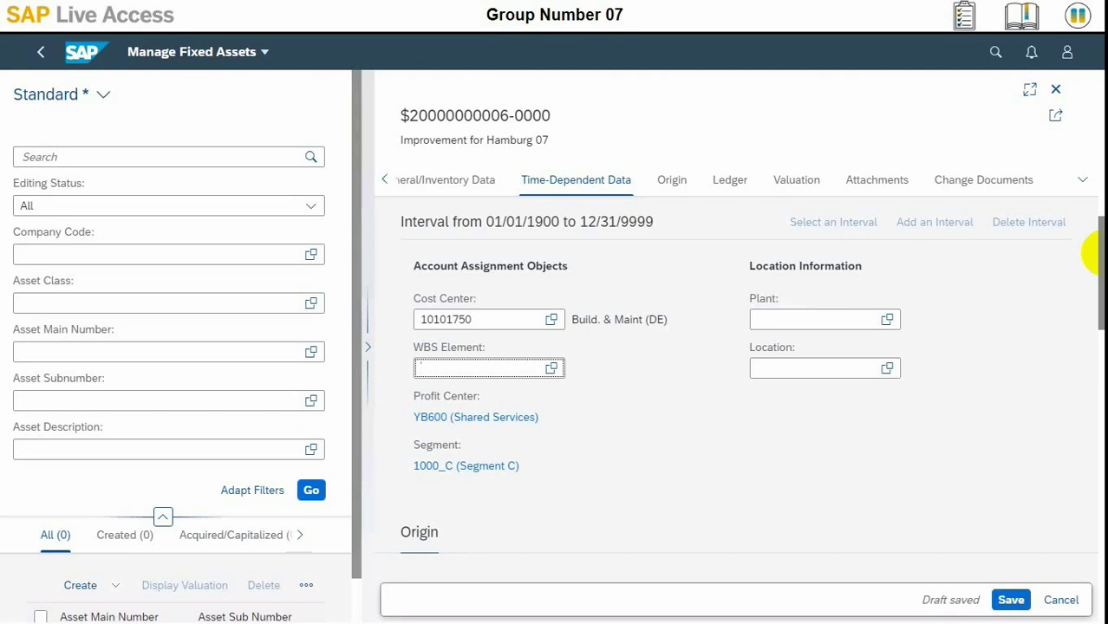
# Check the Book Depreciation, Local Tax and IFRS depreciation keys, save as asset 400000-0, and return Home
pyautogui.click(798, 185)
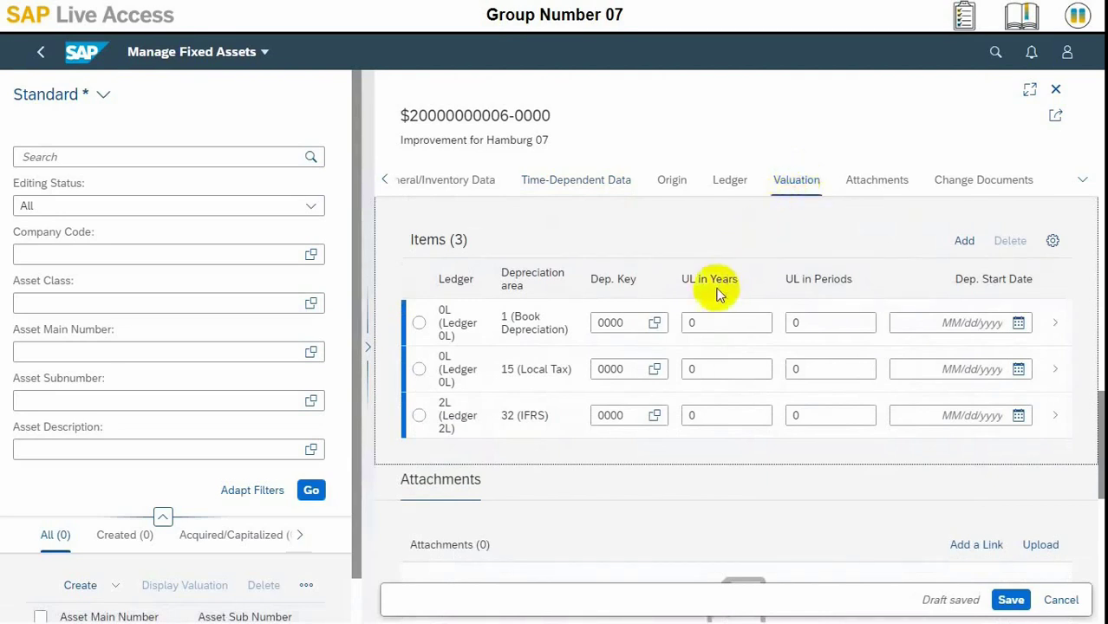
pyautogui.click(609, 324)
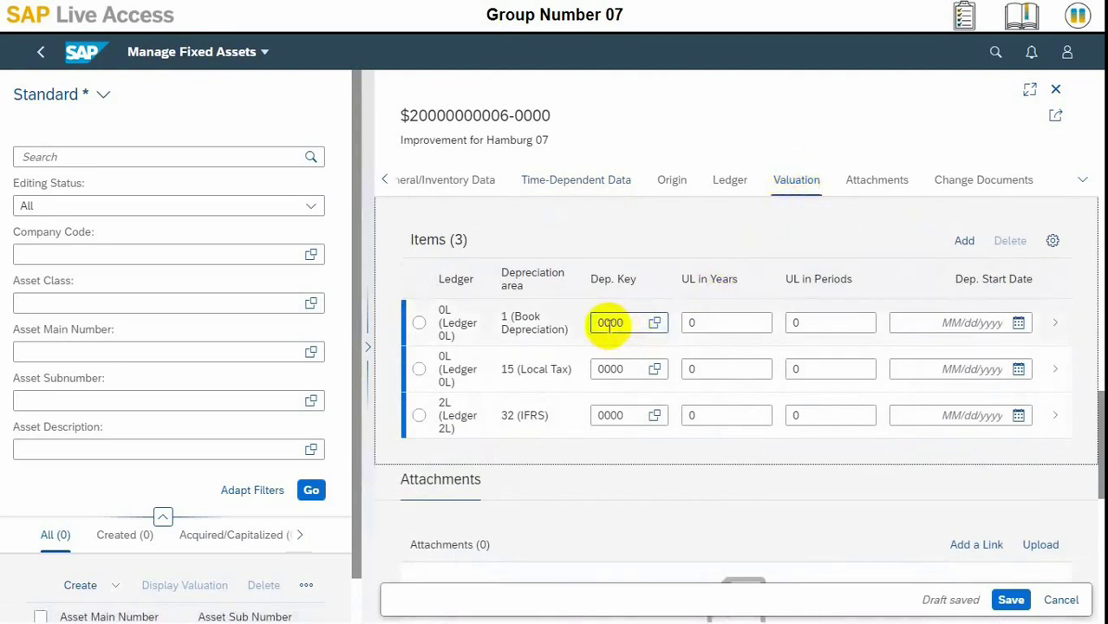
pyautogui.click(611, 372)
pyautogui.click(612, 415)
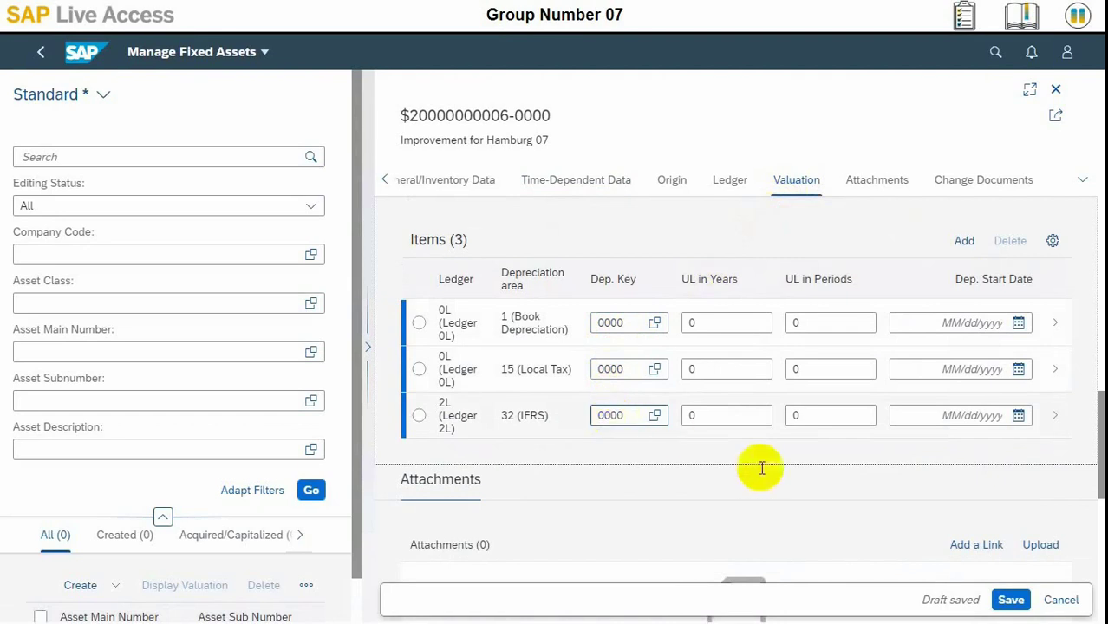
pyautogui.click(1020, 601)
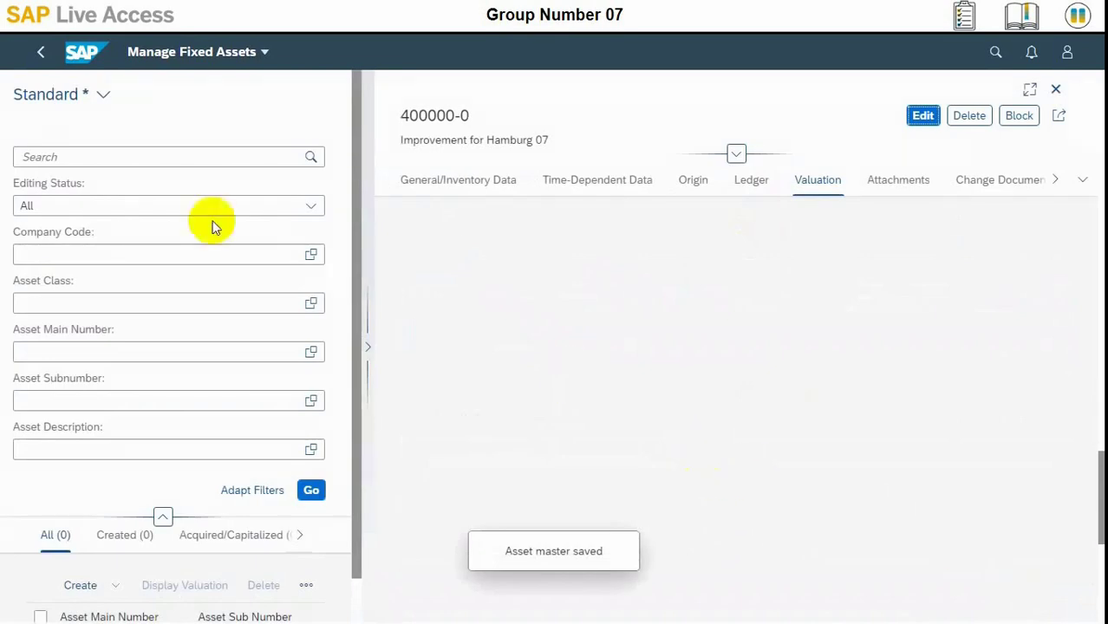
pyautogui.click(85, 59)
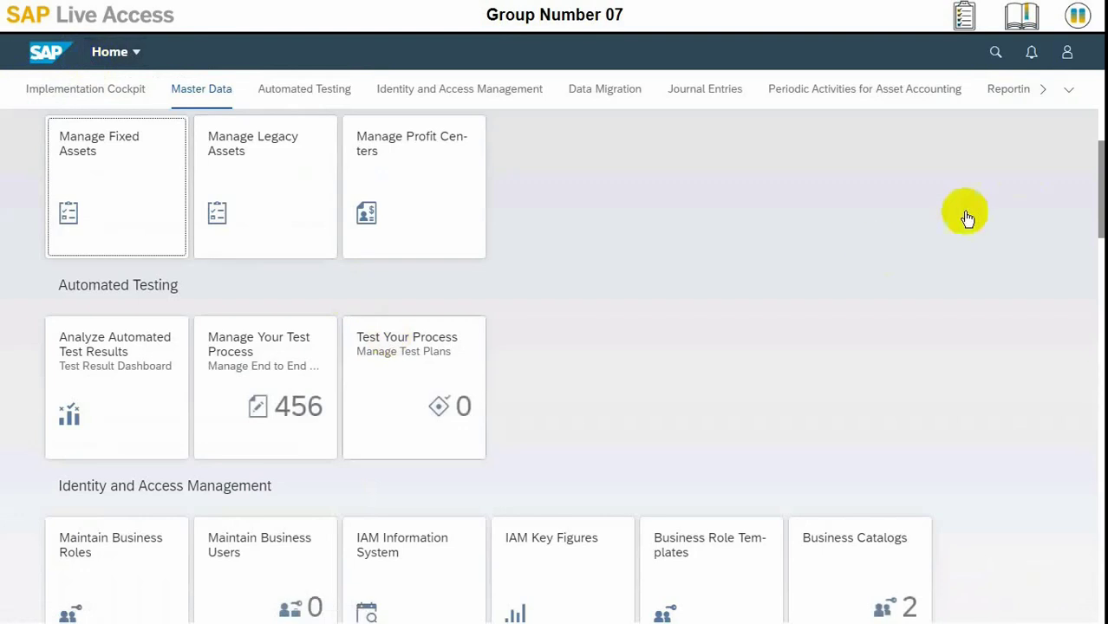